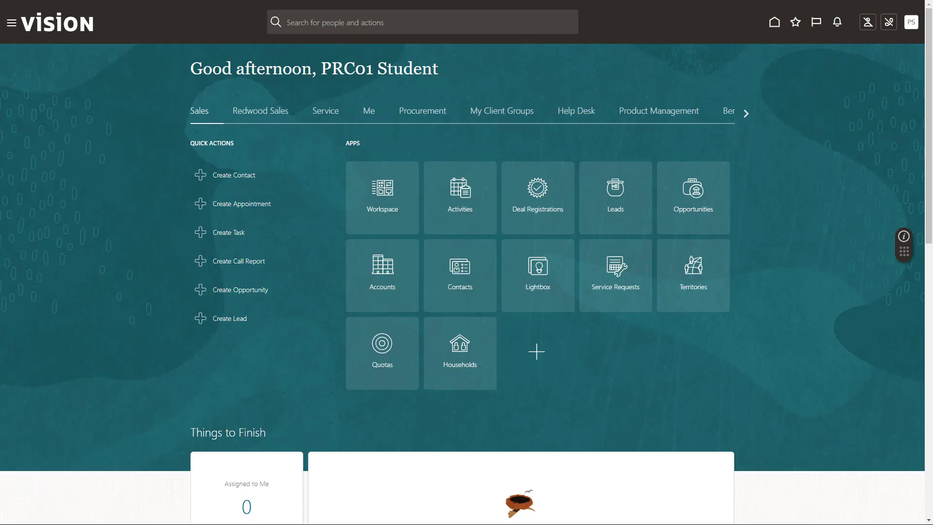
# Go to Reports and Analytics from the Navigator and choose Create > Analysis
pyautogui.click(13, 28)
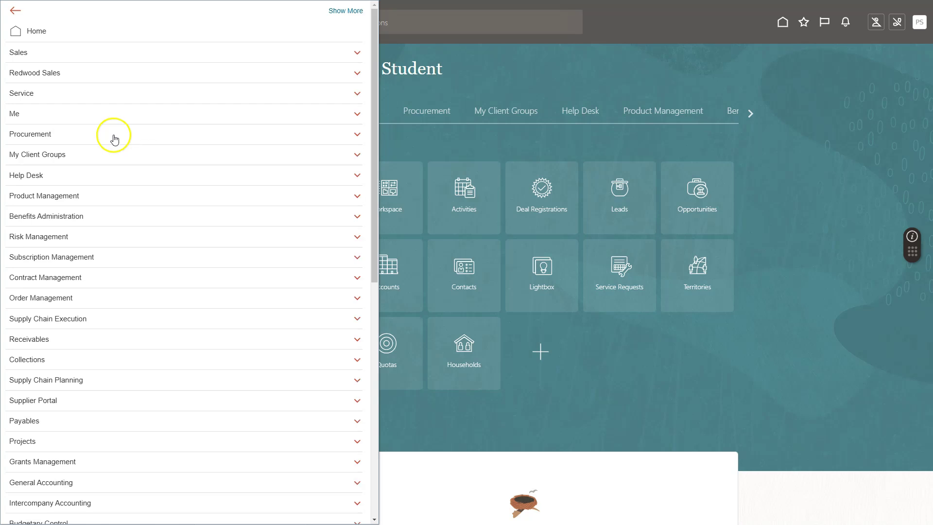
pyautogui.scroll(-8, 136, 308)
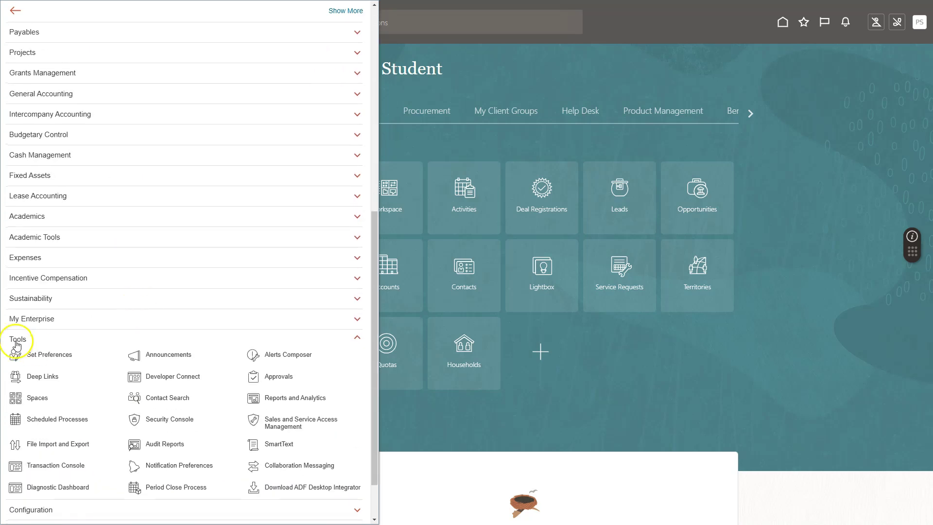
pyautogui.click(302, 397)
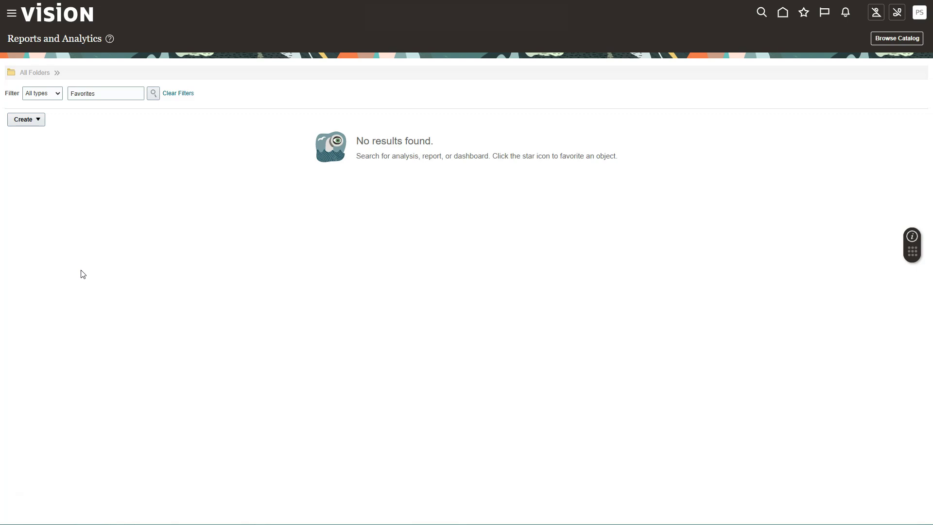
pyautogui.click(27, 122)
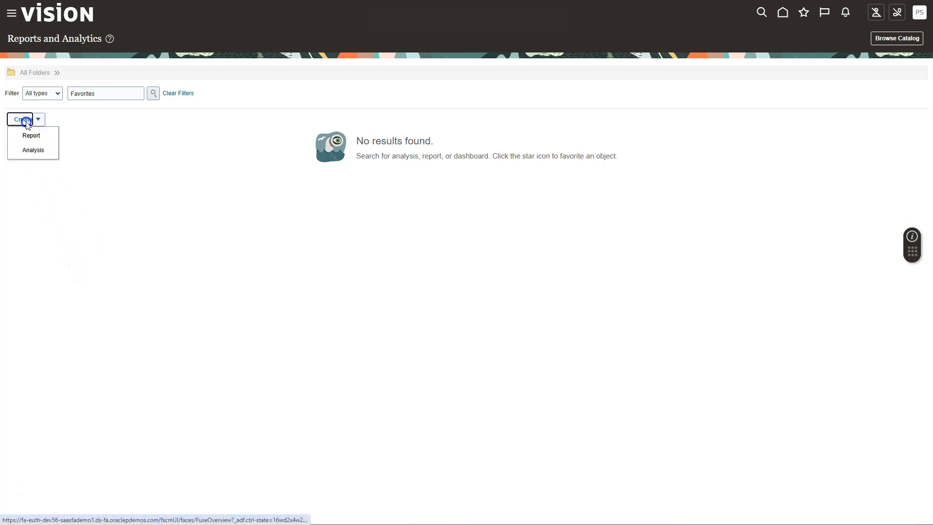
pyautogui.click(38, 155)
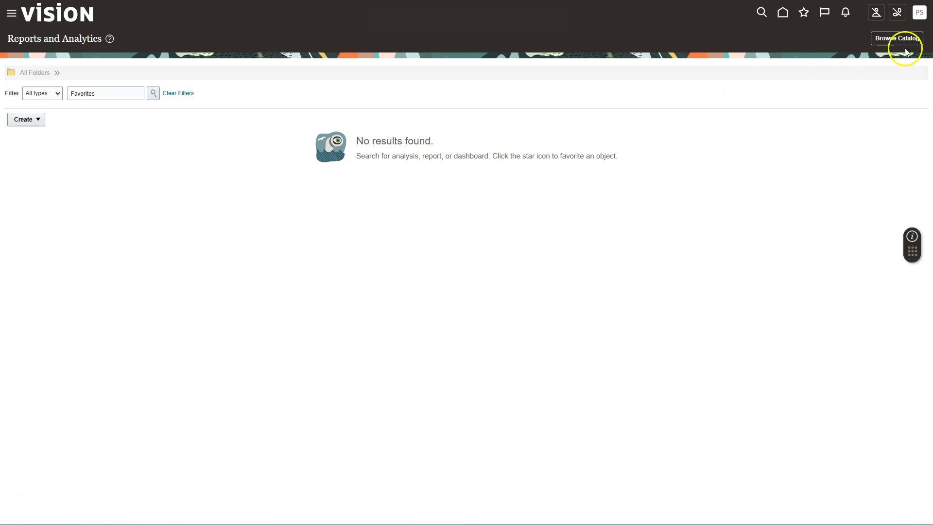
# Open the full BI catalog, look at the new item types, and return to the BI home page
pyautogui.click(894, 38)
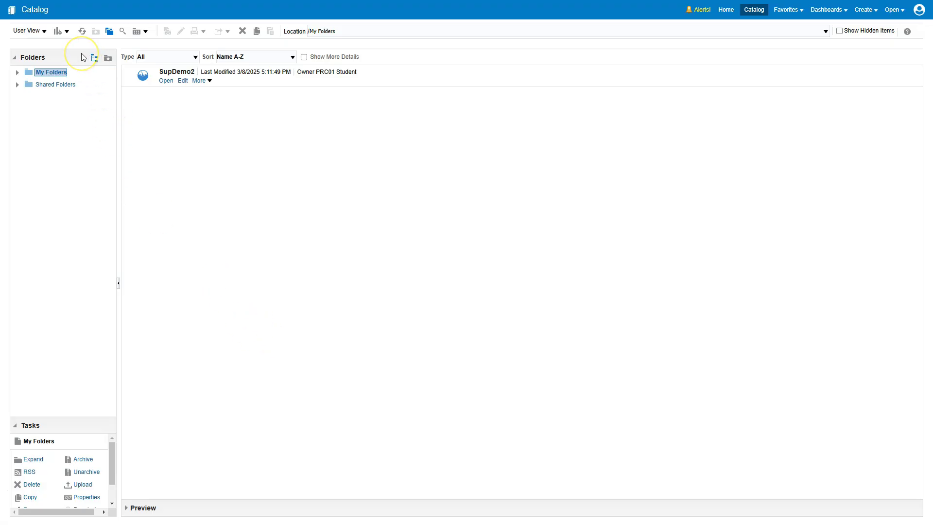
pyautogui.click(68, 32)
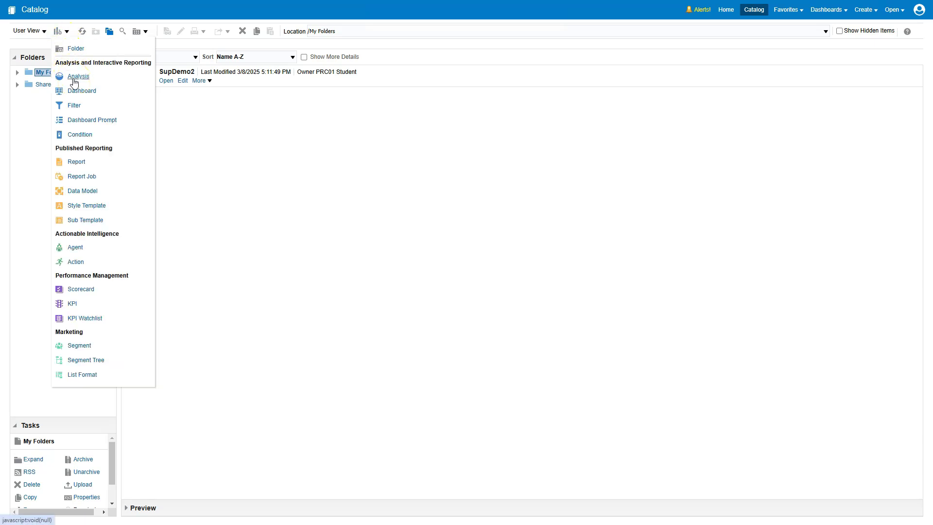
pyautogui.click(455, 94)
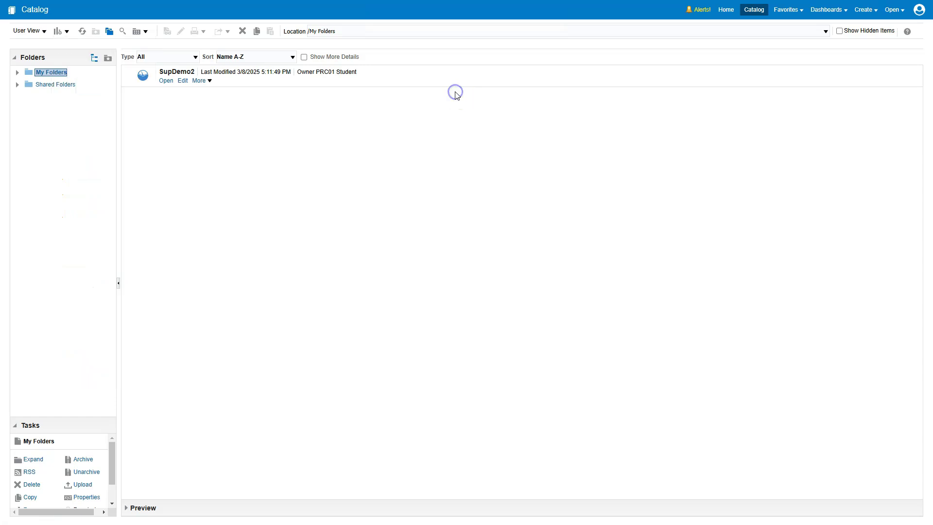
pyautogui.click(725, 10)
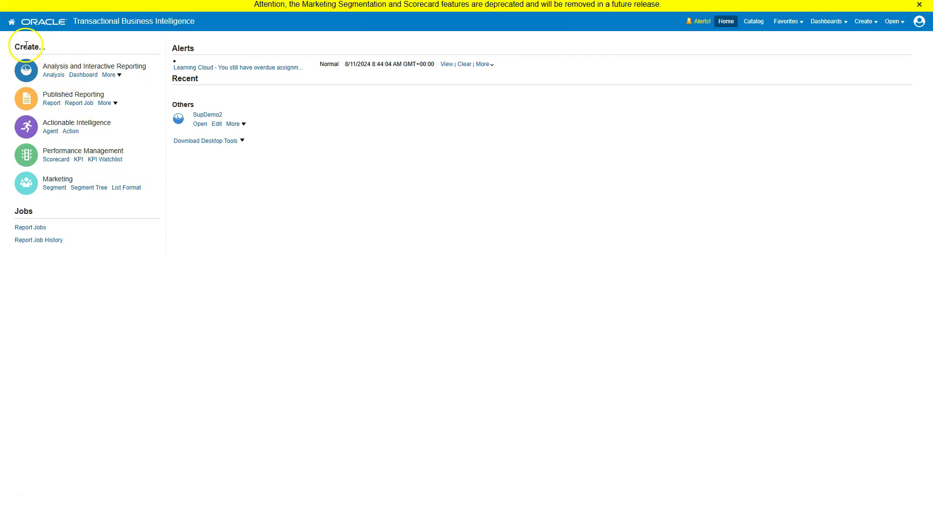
# Search subject areas for 'Payables' and pick Payables Payments - Disbursements Real Time
pyautogui.click(52, 77)
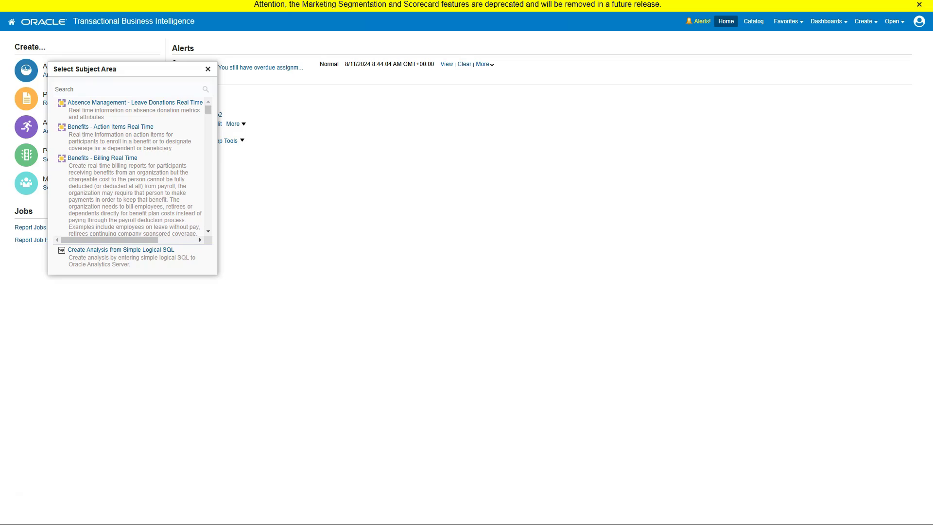
pyautogui.click(94, 89)
pyautogui.write('Pay')
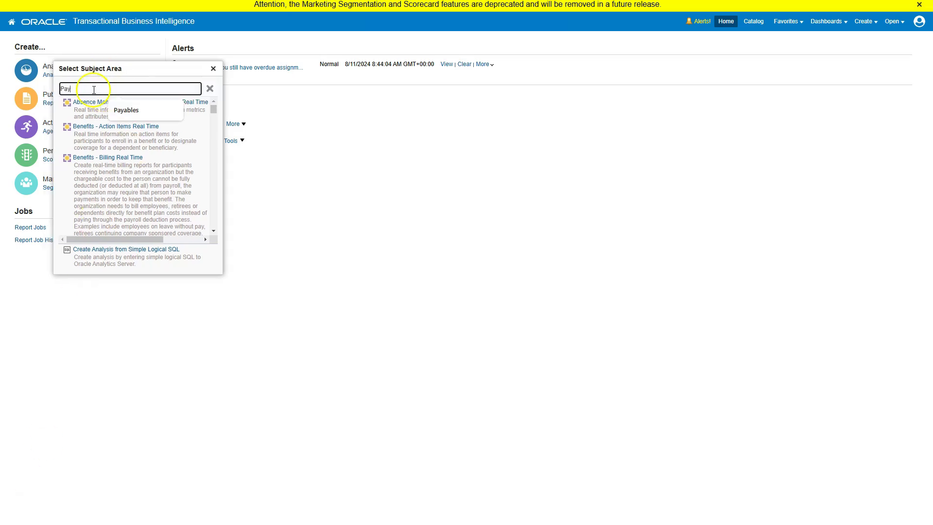
pyautogui.write('abl')
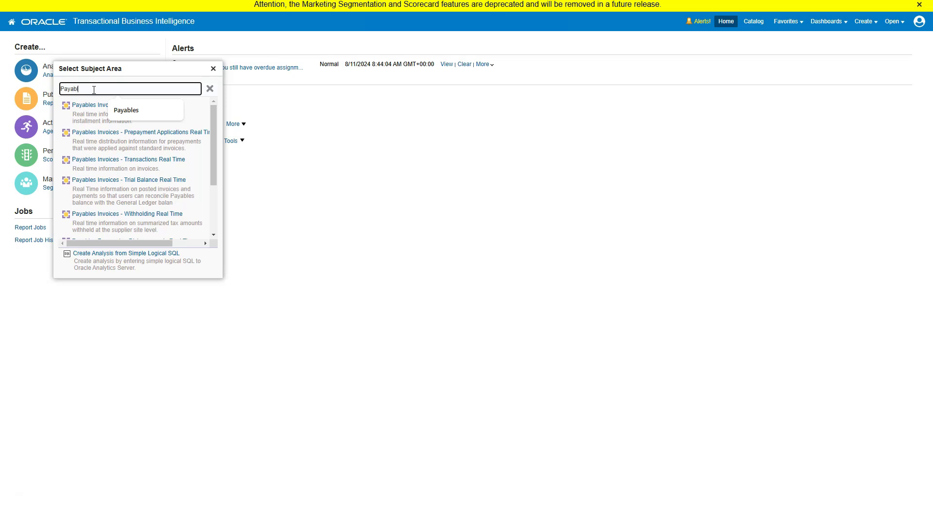
pyautogui.write('es')
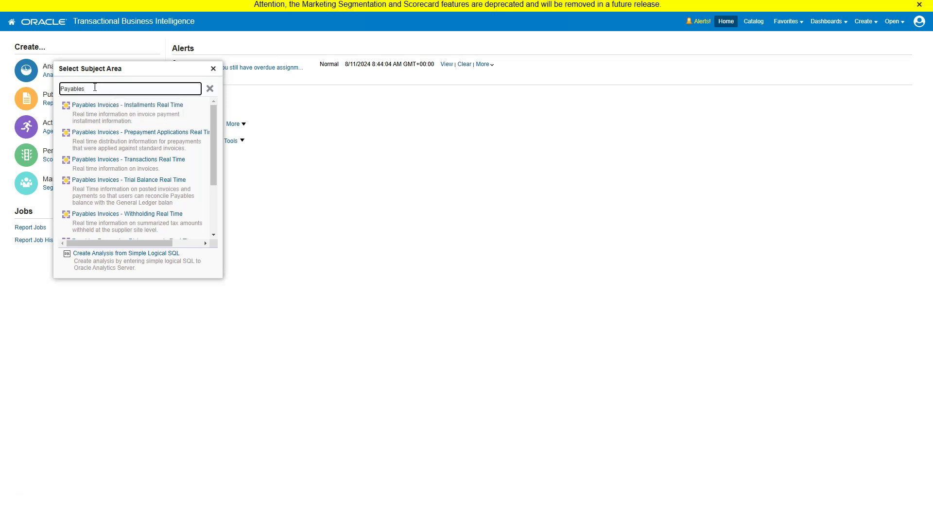
pyautogui.scroll(-1, 126, 157)
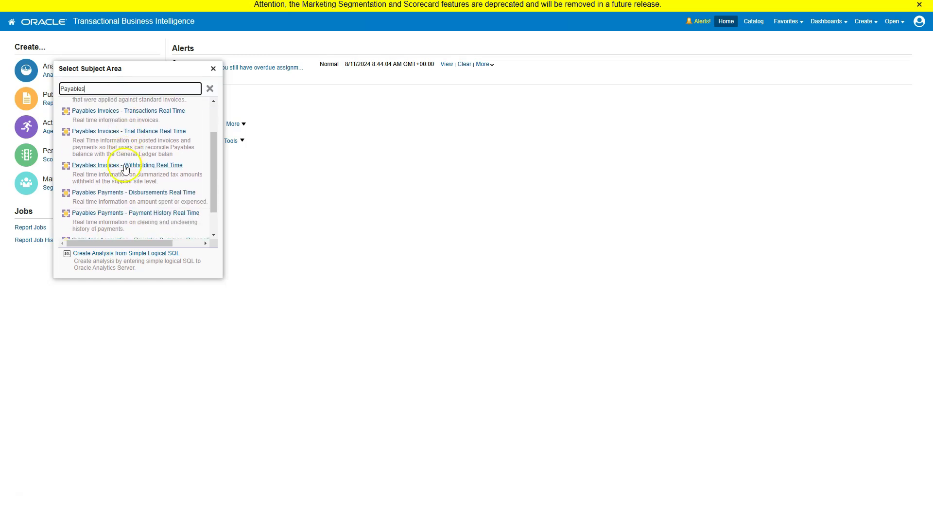
pyautogui.click(156, 194)
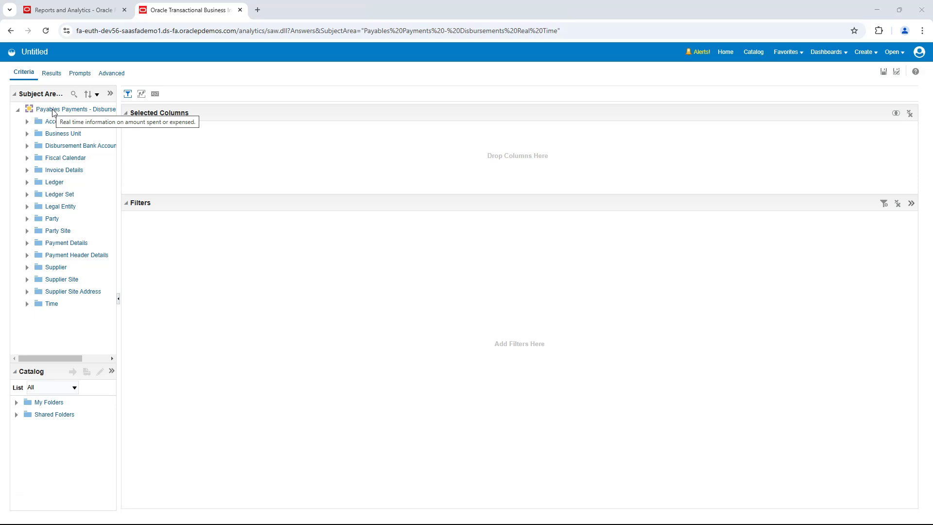
# Add Business Unit Name from the Business Unit folder to the selected columns
pyautogui.click(27, 134)
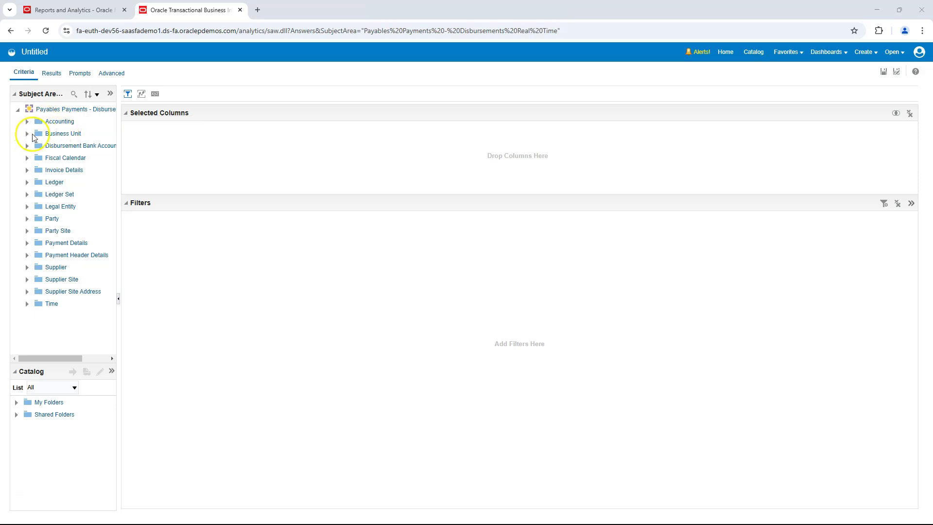
pyautogui.click(27, 135)
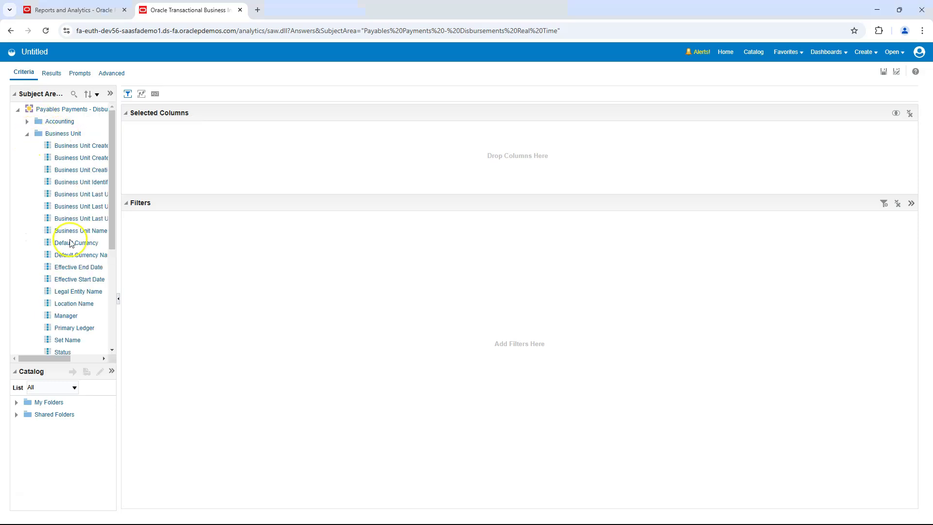
pyautogui.click(88, 231)
pyautogui.doubleClick(89, 232)
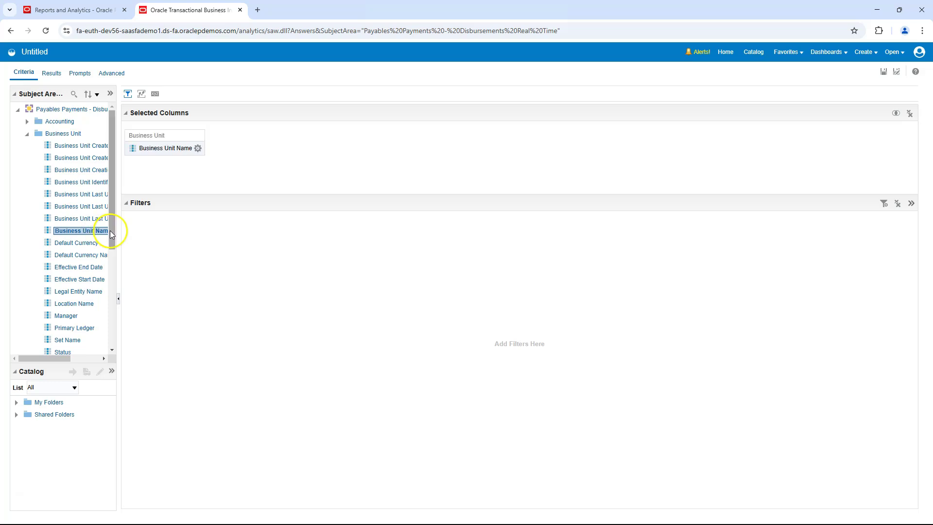
pyautogui.moveTo(110, 231); pyautogui.dragTo(106, 335)
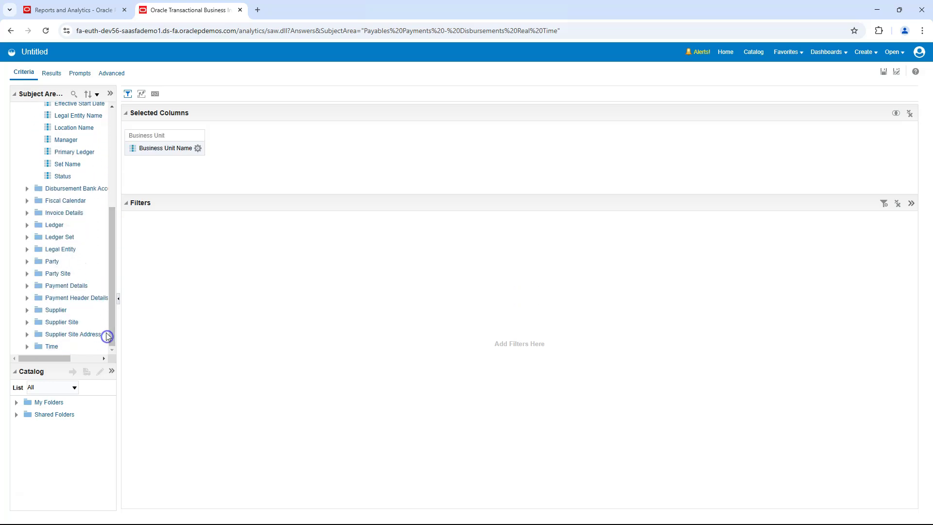
# Add Payment Date and Payment Amount from Payment Header Details after Business Unit Name
pyautogui.click(27, 297)
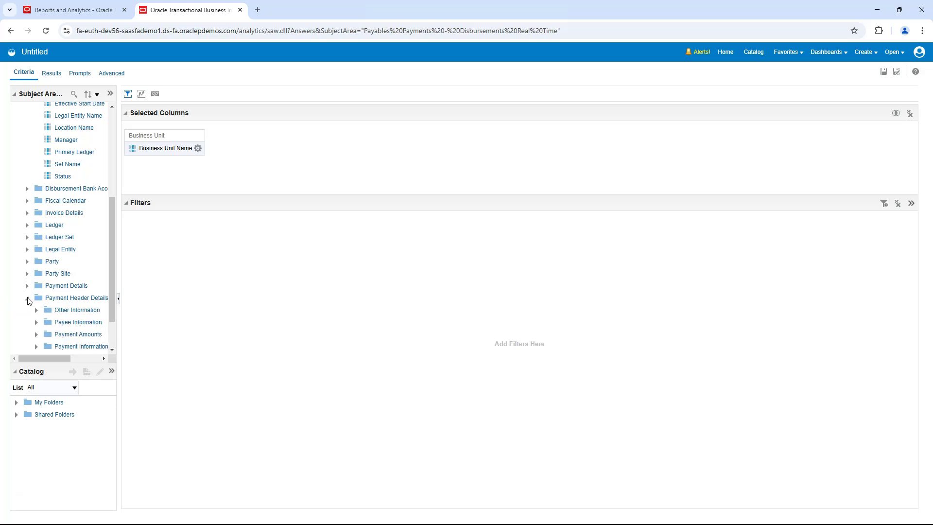
pyautogui.scroll(-1, 114, 261)
pyautogui.click(35, 297)
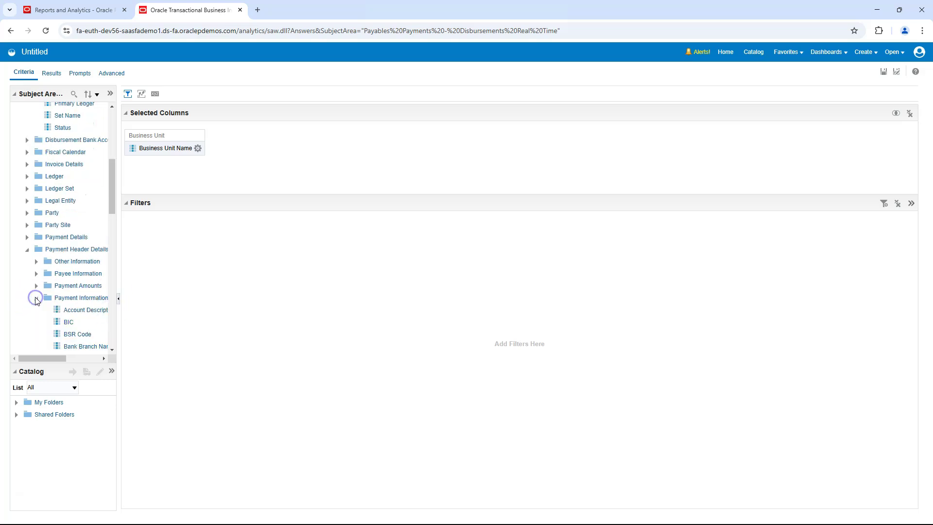
pyautogui.scroll(-7, 114, 254)
pyautogui.click(78, 246)
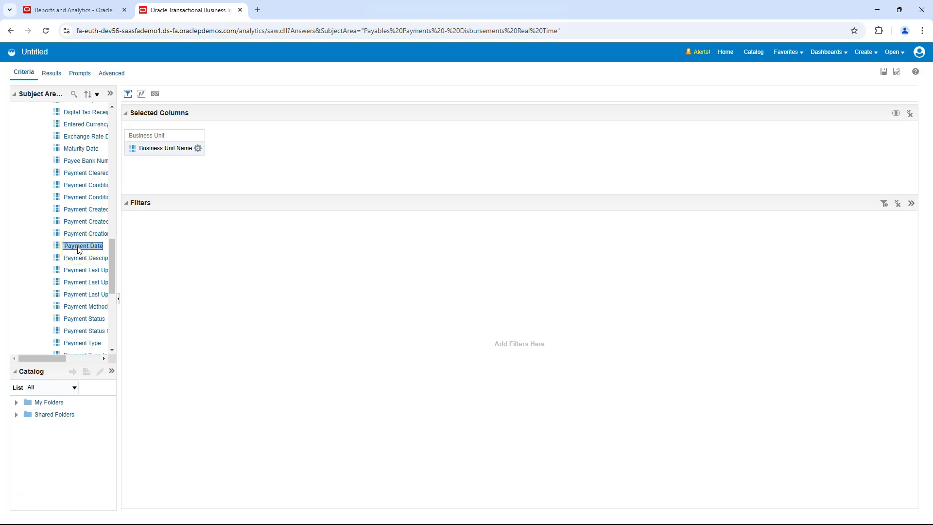
pyautogui.moveTo(79, 249); pyautogui.dragTo(229, 146)
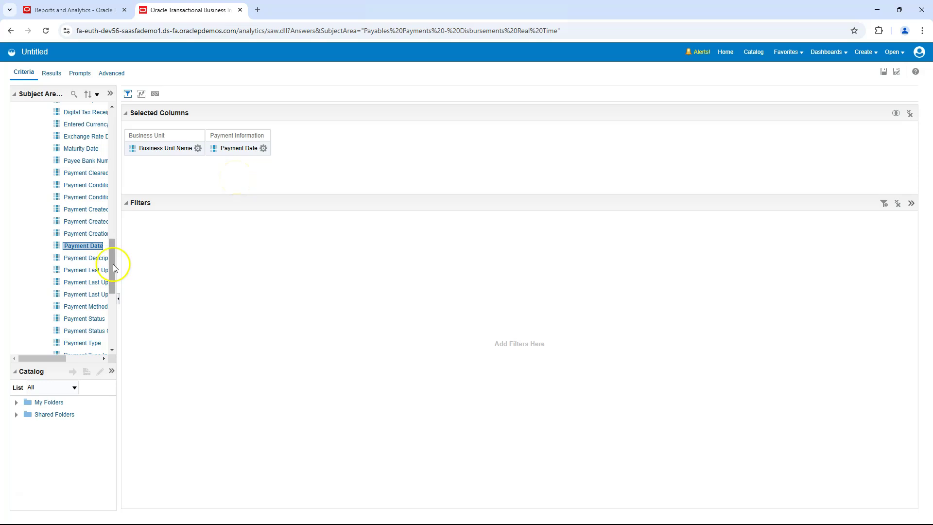
pyautogui.moveTo(113, 264); pyautogui.dragTo(114, 193)
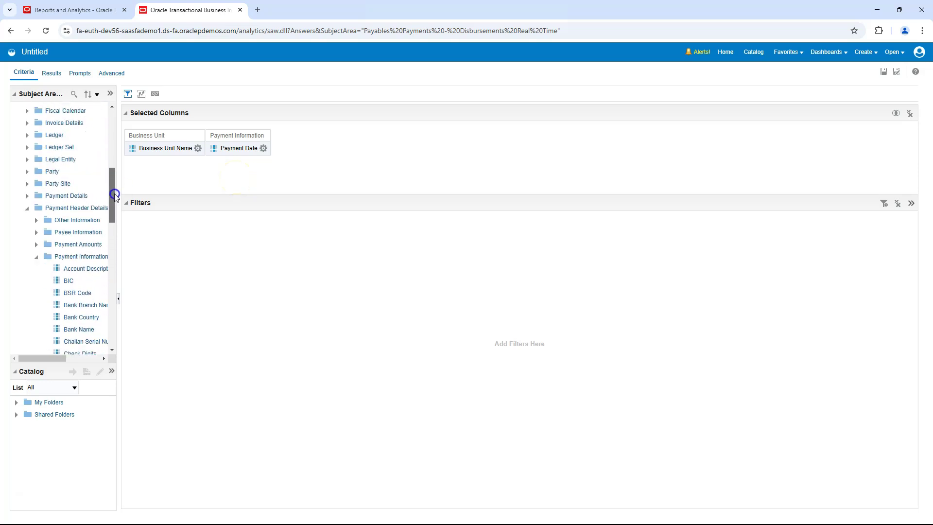
pyautogui.click(36, 245)
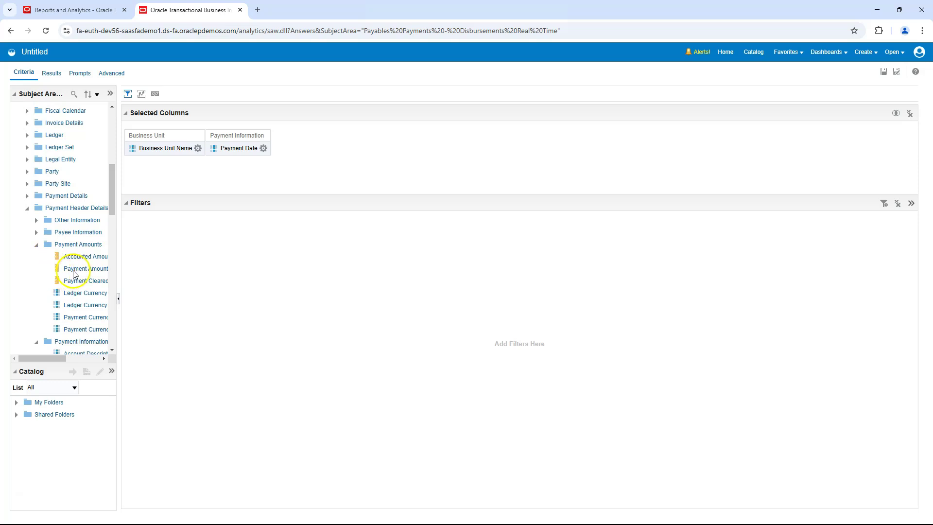
pyautogui.moveTo(74, 273); pyautogui.dragTo(293, 150)
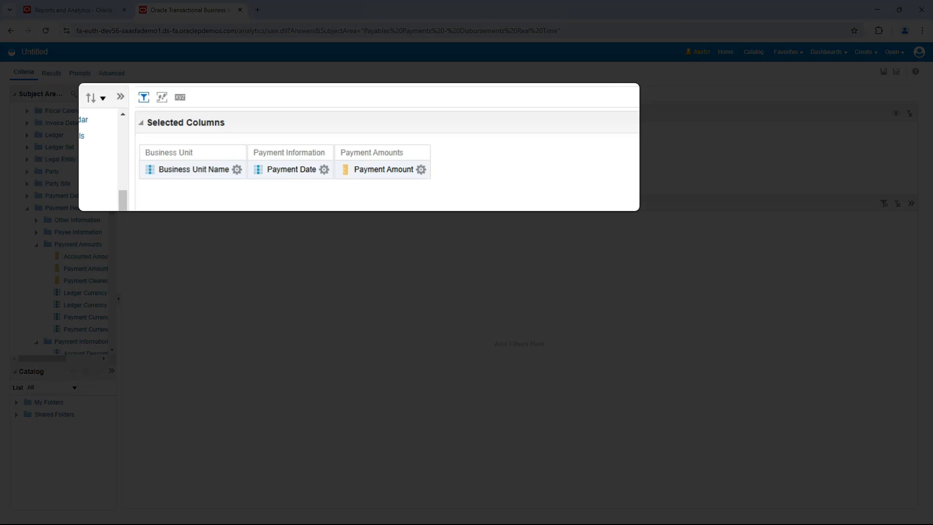
pyautogui.moveTo(172, 147); pyautogui.dragTo(329, 171)
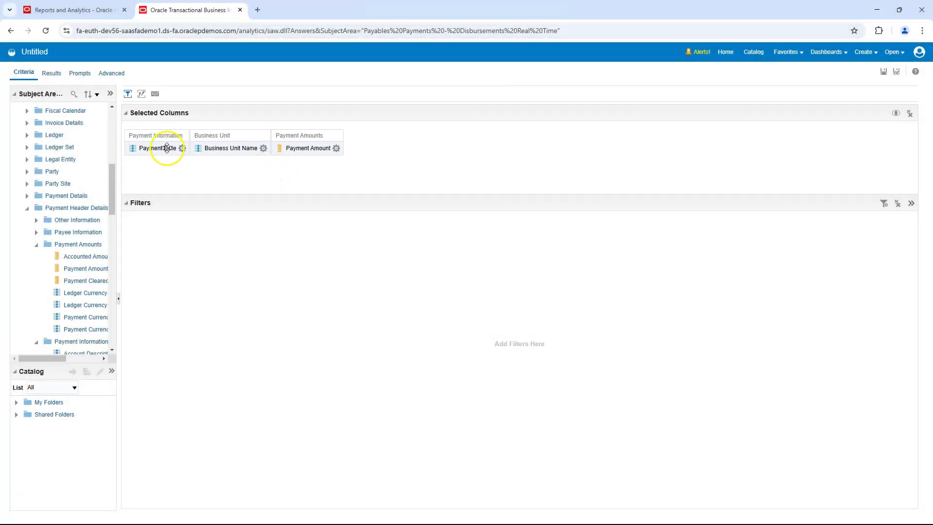
pyautogui.moveTo(167, 147); pyautogui.dragTo(273, 150)
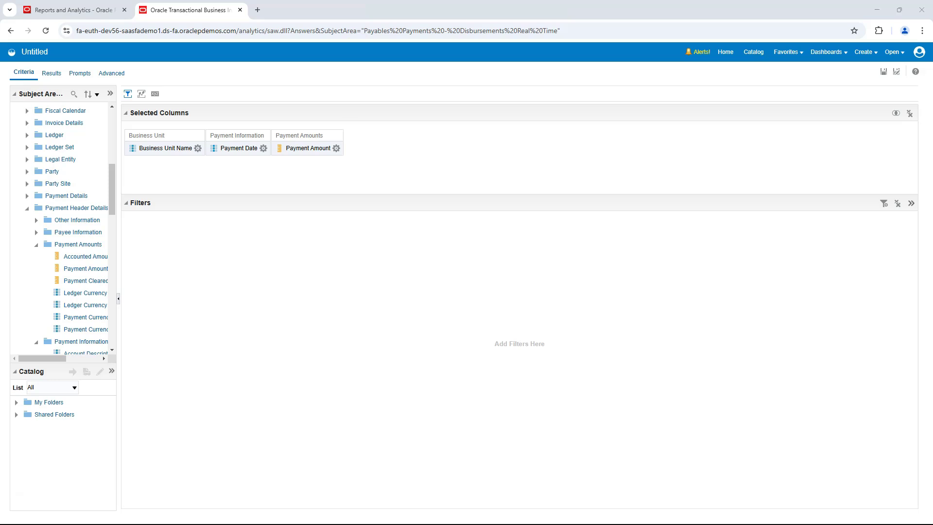
# Wrap the Payment Date formula in YEAR( ) and give it the custom heading Payment Year
pyautogui.click(264, 150)
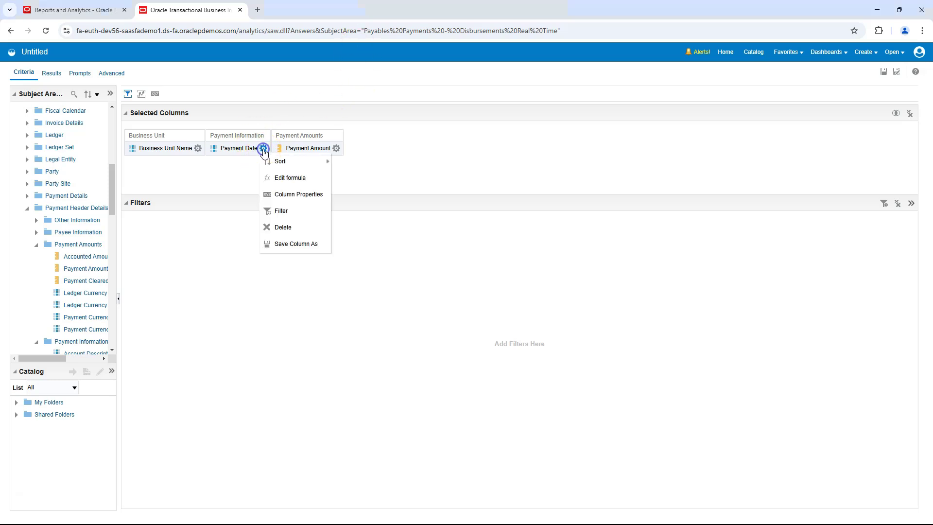
pyautogui.click(294, 180)
pyautogui.click(413, 211)
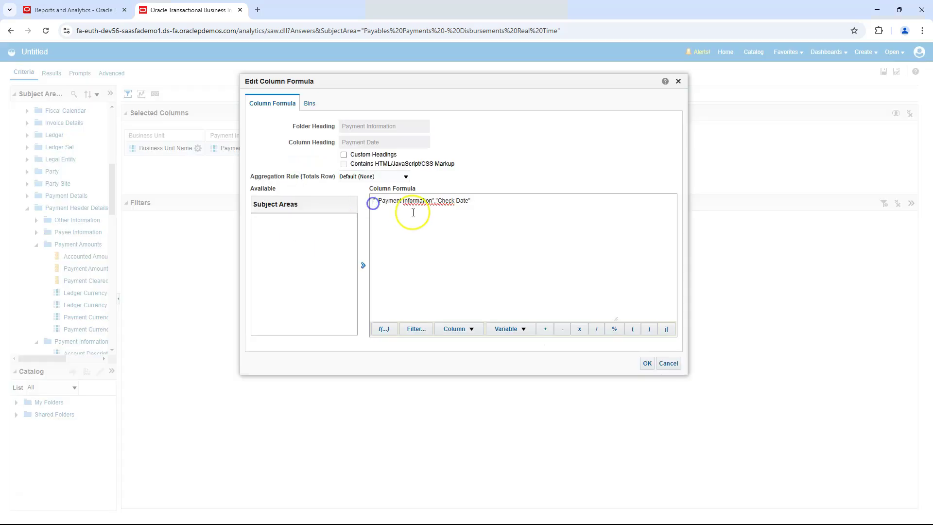
pyautogui.write('YE')
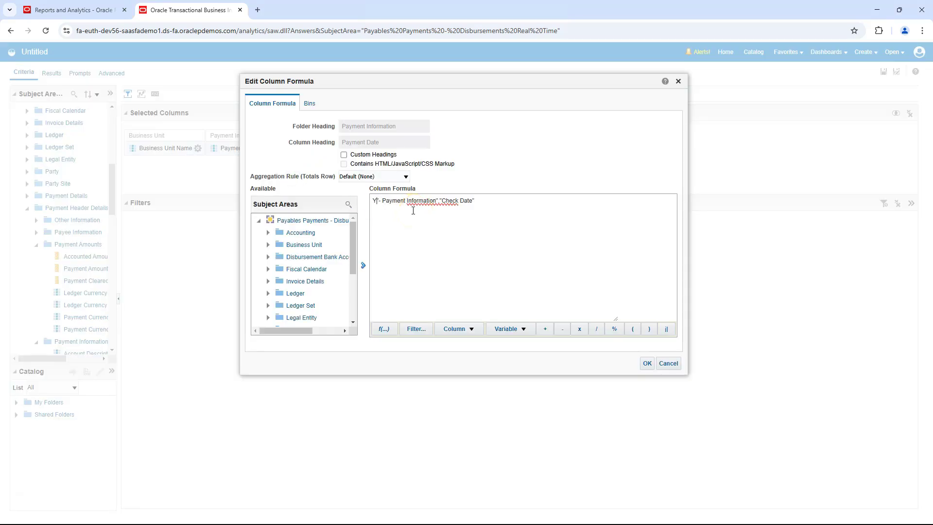
pyautogui.write('AR(')
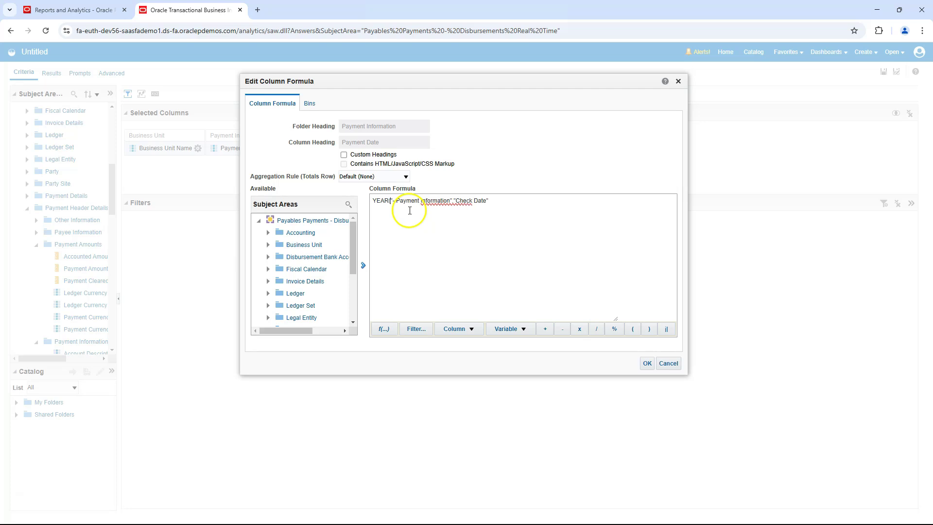
pyautogui.click(488, 202)
pyautogui.click(344, 155)
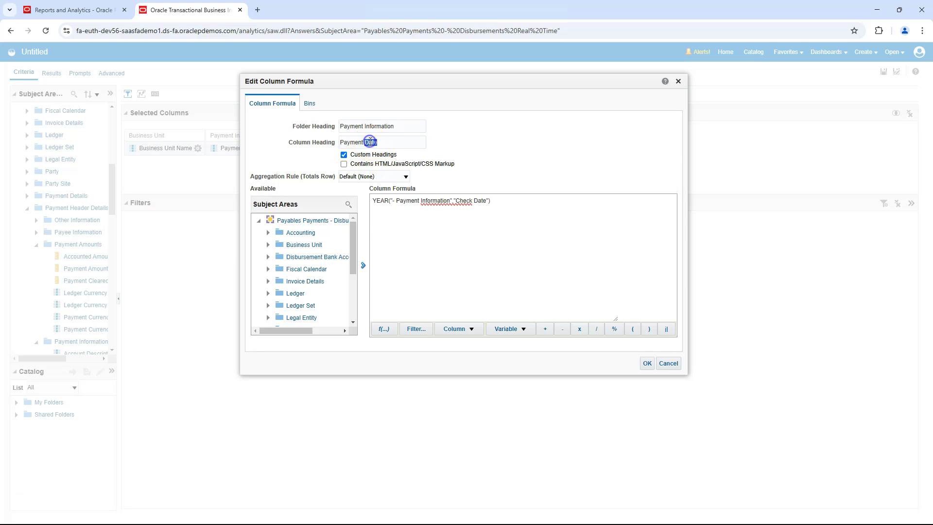
pyautogui.doubleClick(371, 143)
pyautogui.write('Ye')
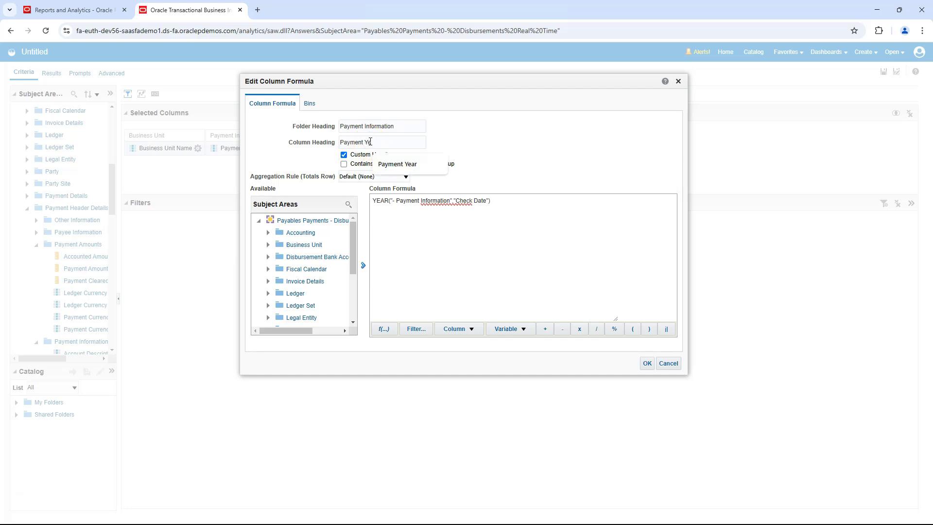
pyautogui.write('ar')
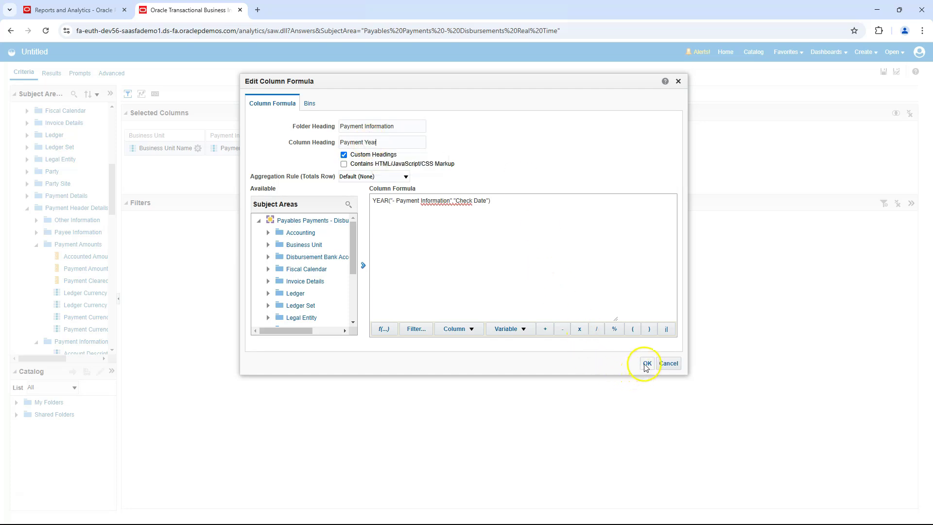
pyautogui.click(647, 363)
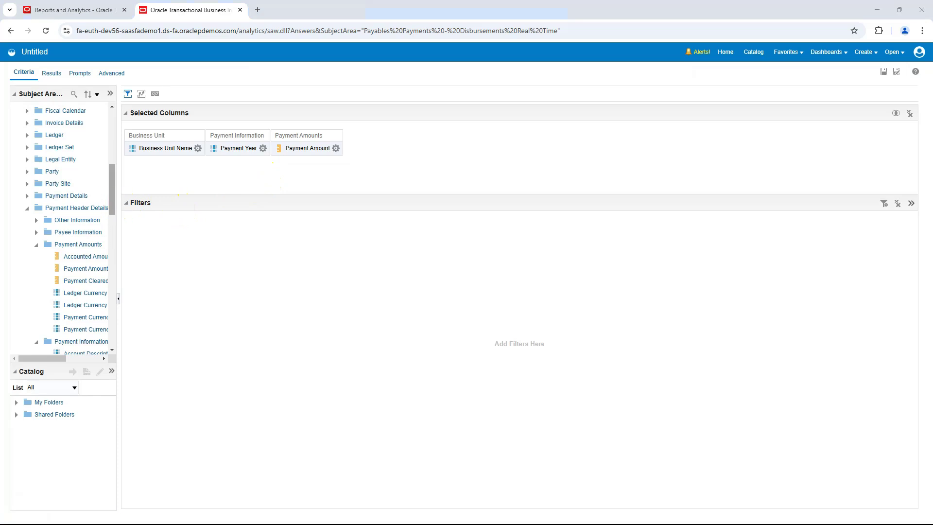
# Add another Payment Date column beside Payment Year and wrap its formula in Month( )
pyautogui.moveTo(113, 209); pyautogui.dragTo(108, 275)
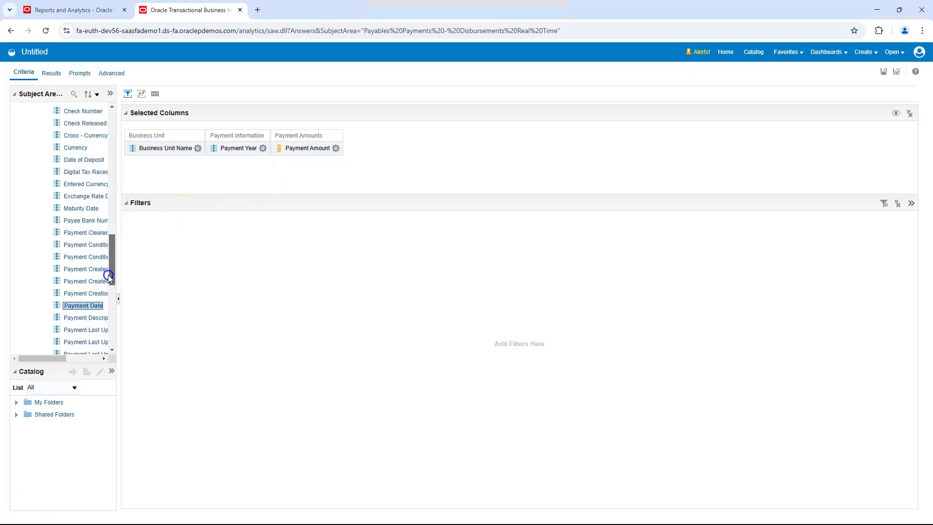
pyautogui.moveTo(97, 306)
pyautogui.mouseDown()
pyautogui.moveTo(150, 275)
pyautogui.moveTo(271, 149)
pyautogui.mouseUp()
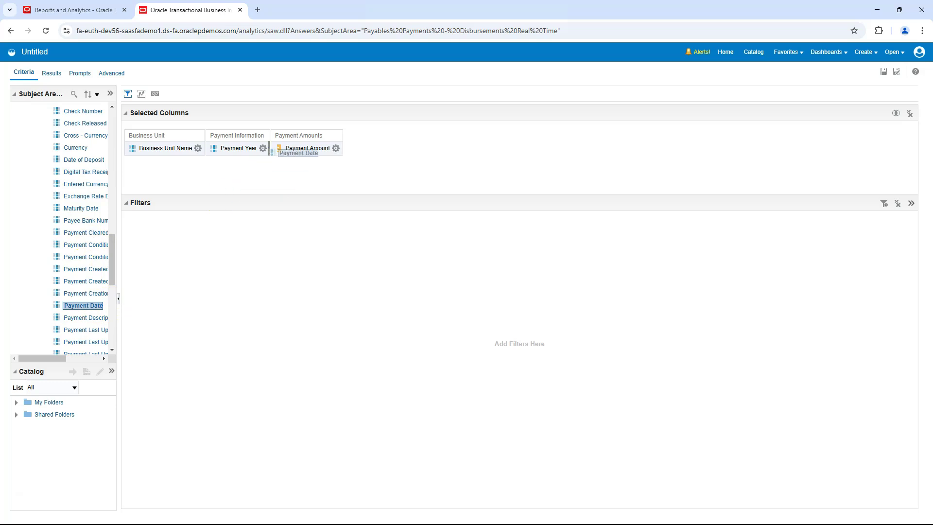
pyautogui.moveTo(271, 150); pyautogui.dragTo(271, 151)
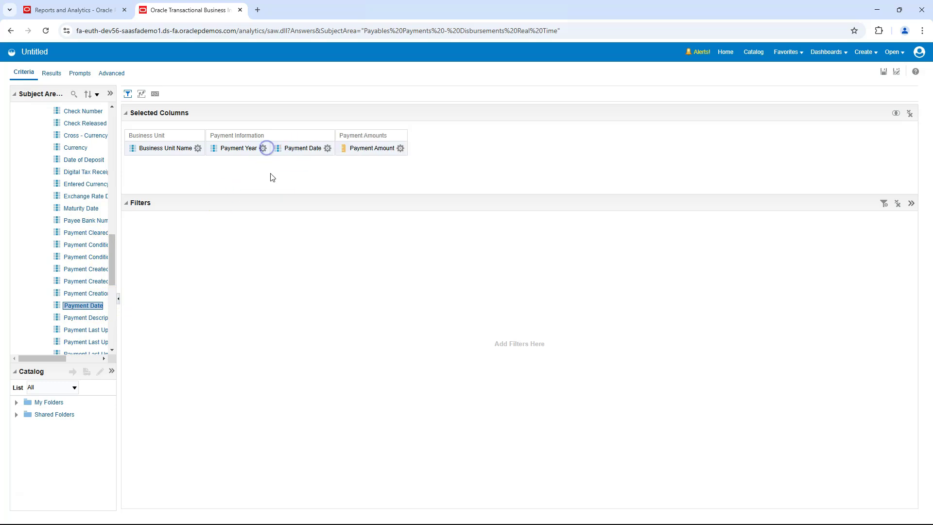
pyautogui.click(328, 148)
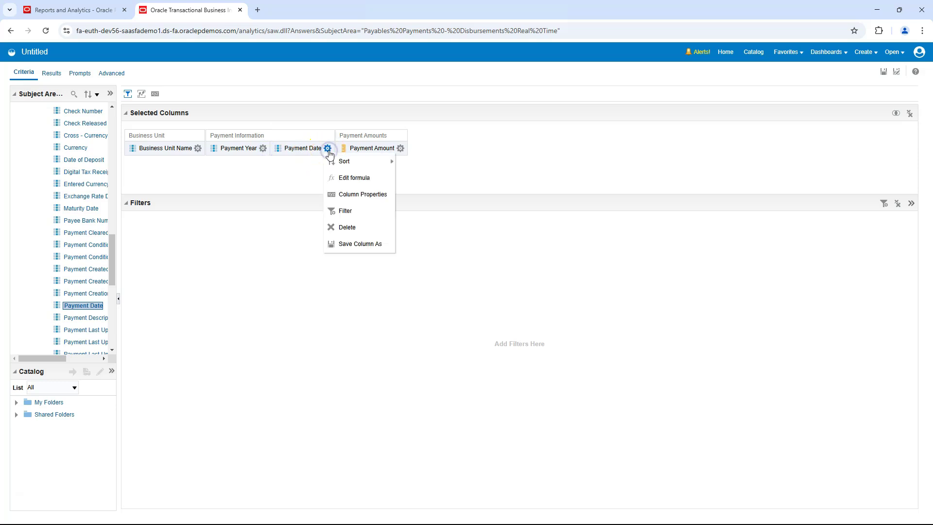
pyautogui.click(349, 178)
pyautogui.click(374, 204)
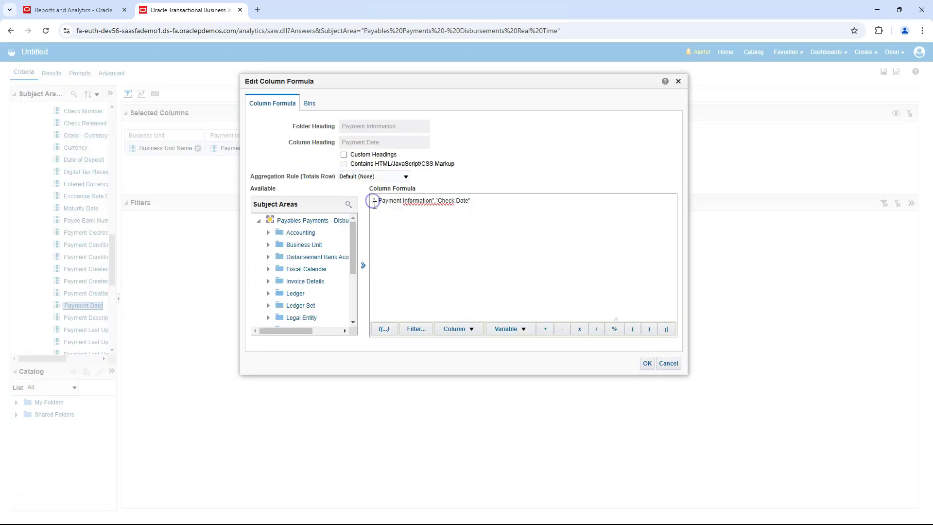
pyautogui.write('Monthy')
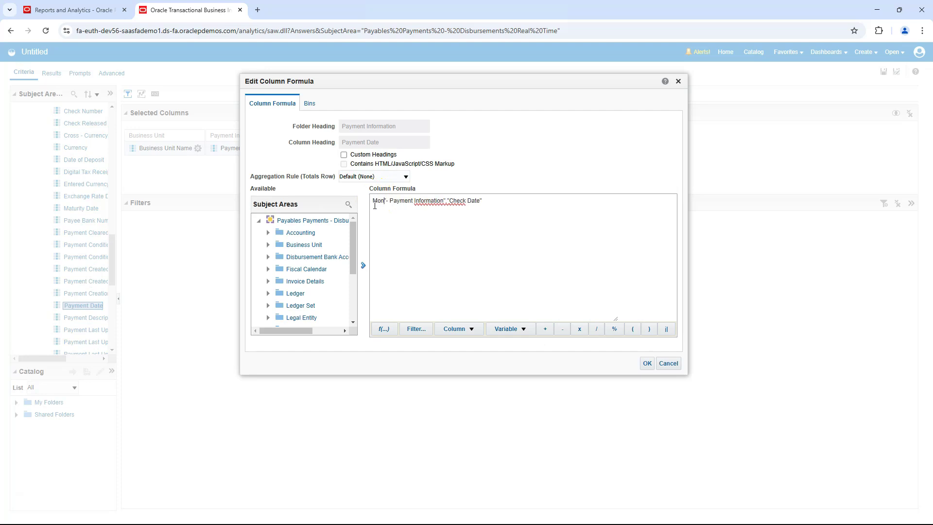
pyautogui.press('BackSpace')
pyautogui.write('(')
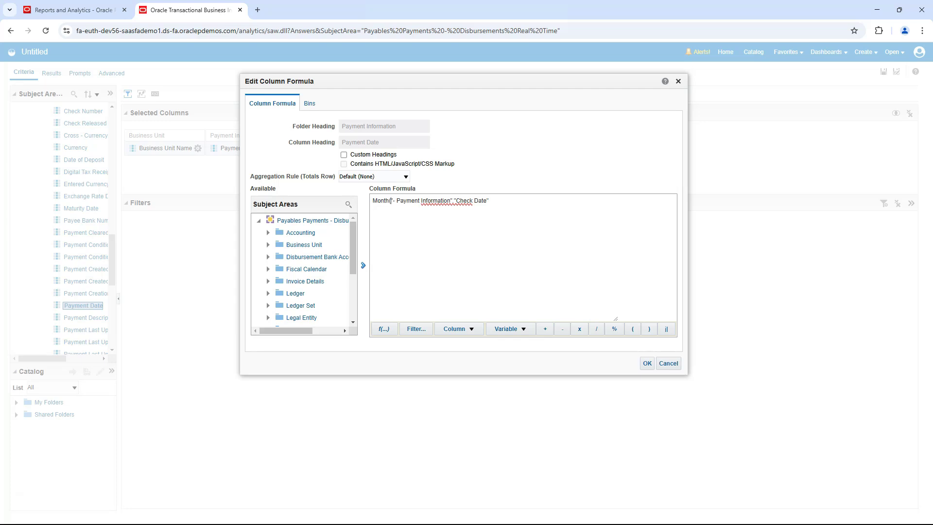
pyautogui.click(491, 201)
pyautogui.write(')')
# Give the new column the custom heading Payment Month
pyautogui.click(344, 155)
pyautogui.doubleClick(367, 143)
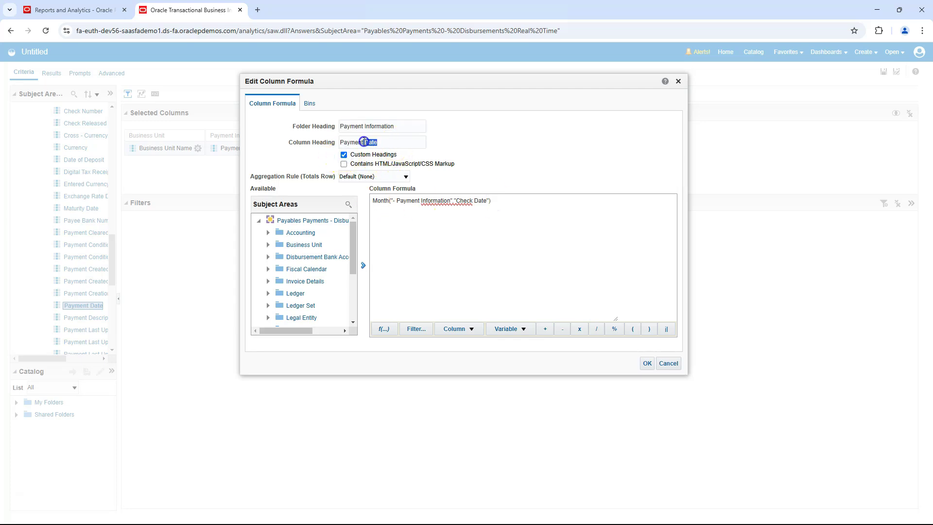
pyautogui.moveTo(368, 142); pyautogui.dragTo(377, 143)
pyautogui.doubleClick(367, 143)
pyautogui.write('M')
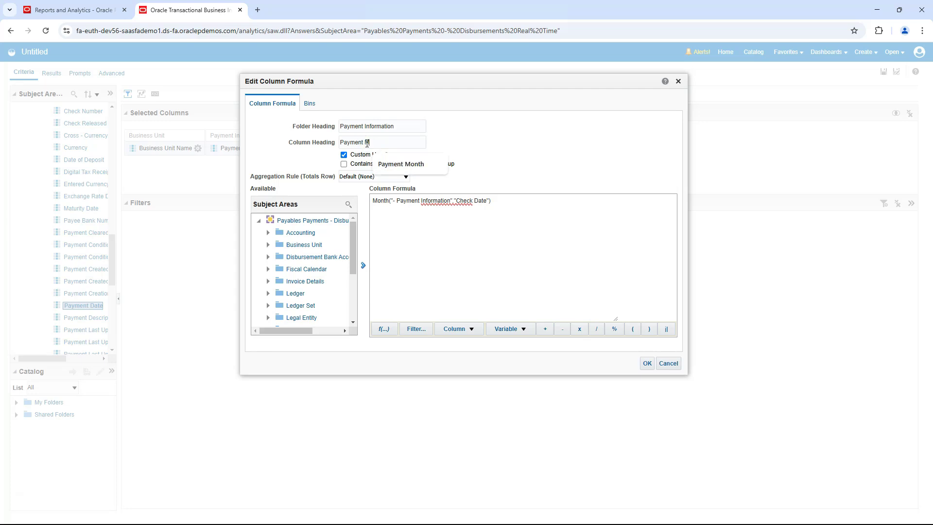
pyautogui.click(401, 164)
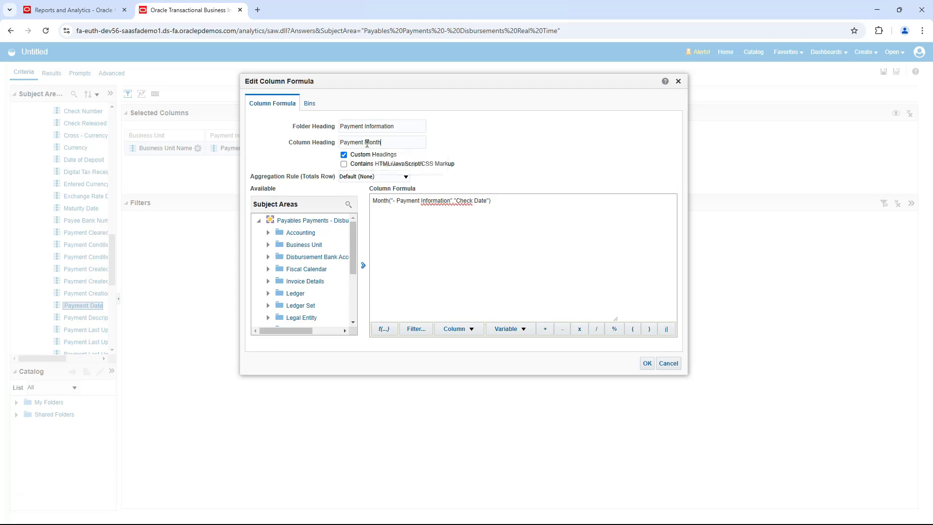
pyautogui.click(647, 366)
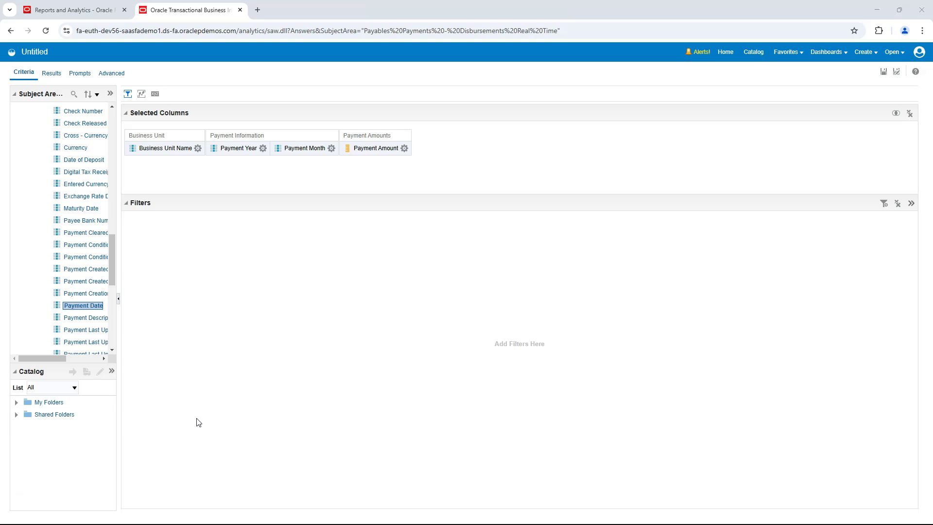
# Add a filter on Payment Year: is greater than 2020
pyautogui.click(203, 425)
pyautogui.click(204, 426)
pyautogui.click(262, 150)
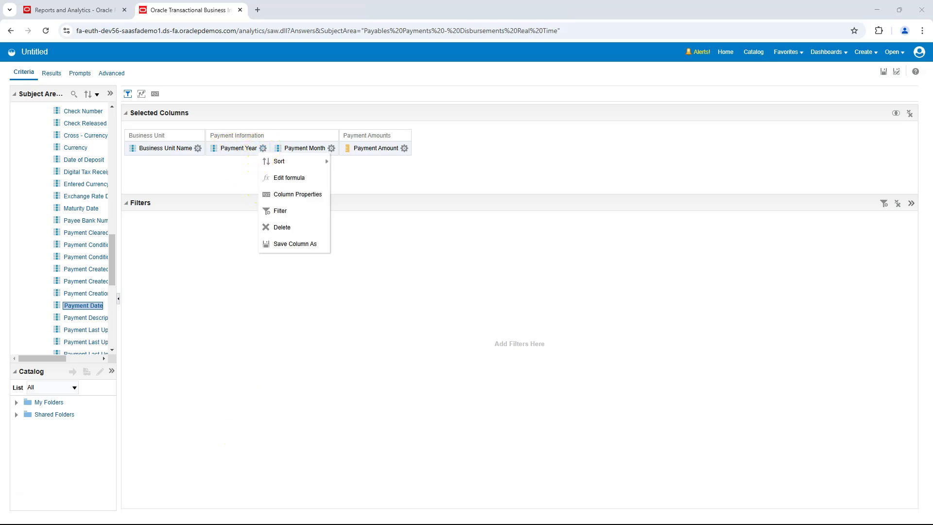
pyautogui.click(279, 211)
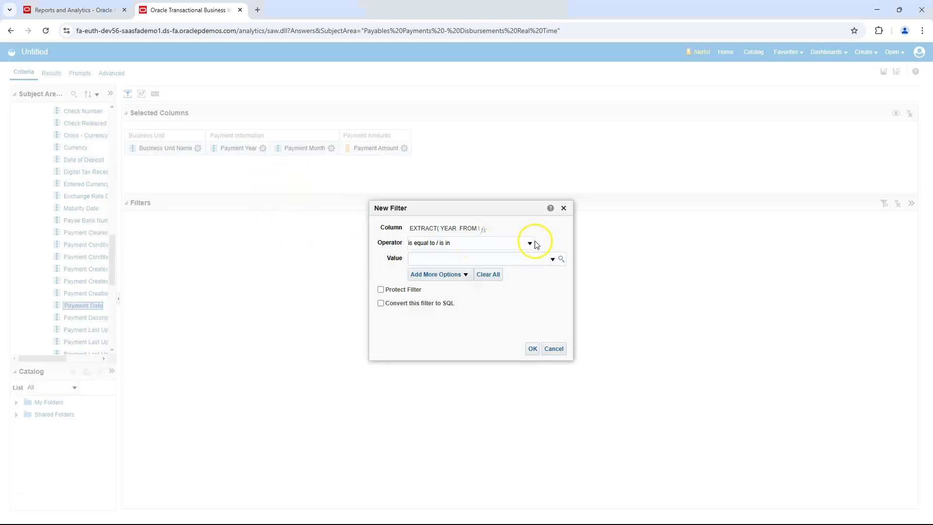
pyautogui.click(530, 242)
pyautogui.click(466, 291)
pyautogui.click(440, 257)
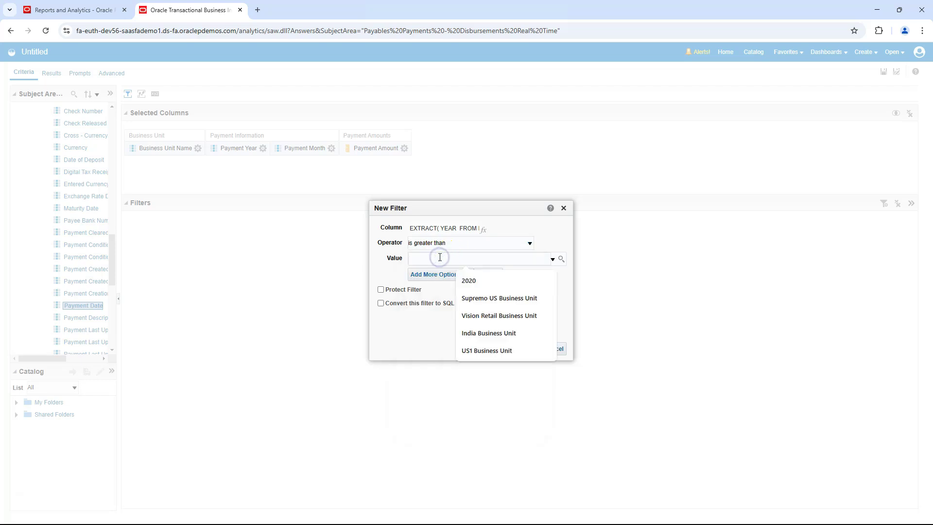
pyautogui.write('2020')
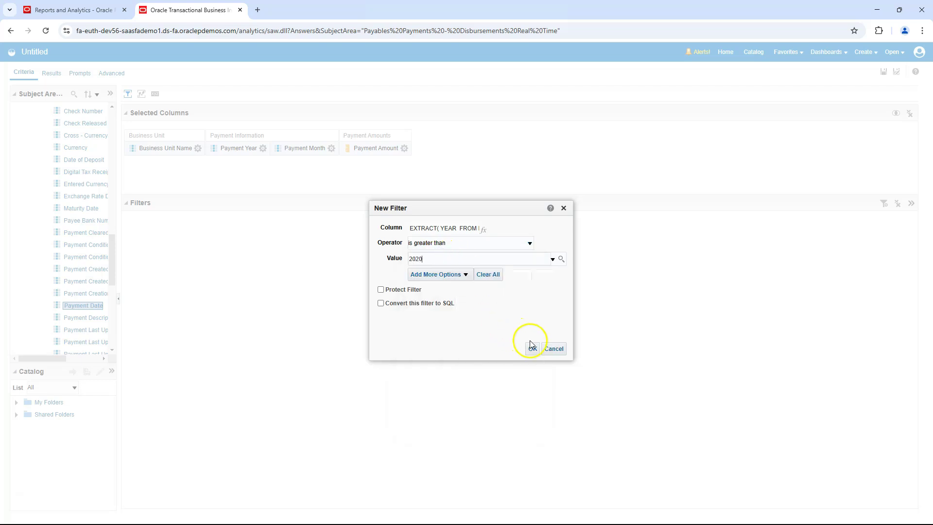
pyautogui.click(533, 349)
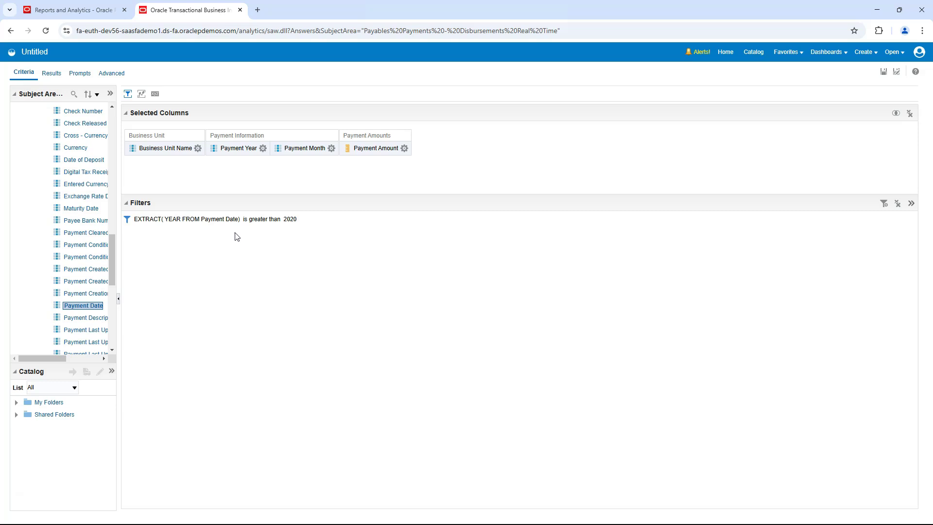
# Show the results full-screen and move Business Unit Name into the table prompts as a selector
pyautogui.click(51, 74)
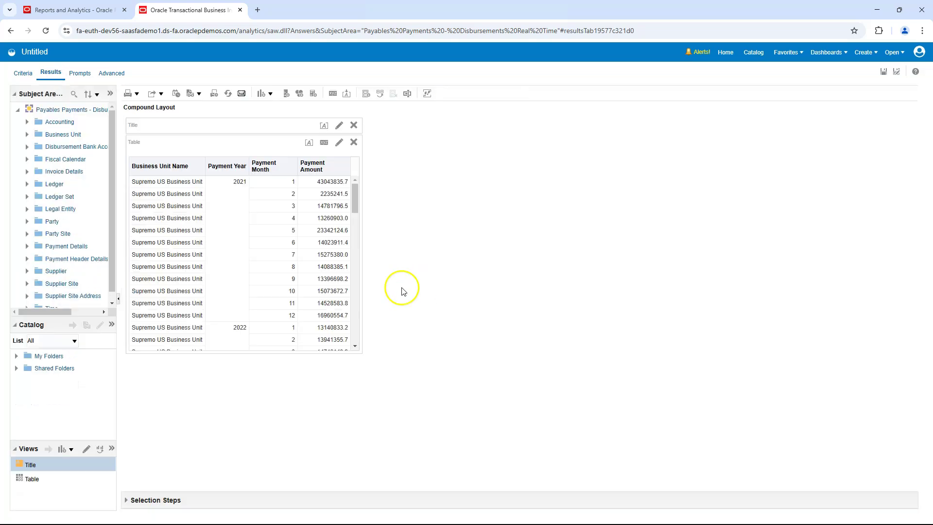
pyautogui.press('F11')
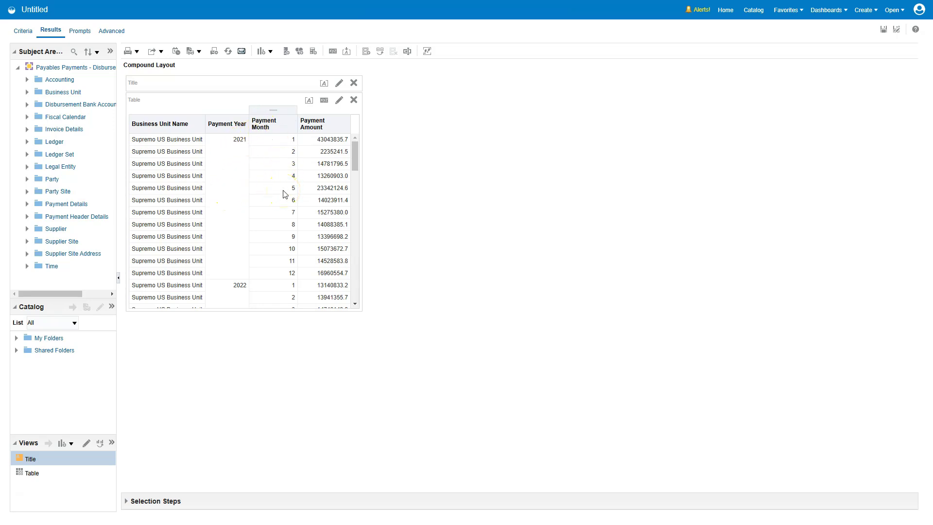
pyautogui.click(173, 131)
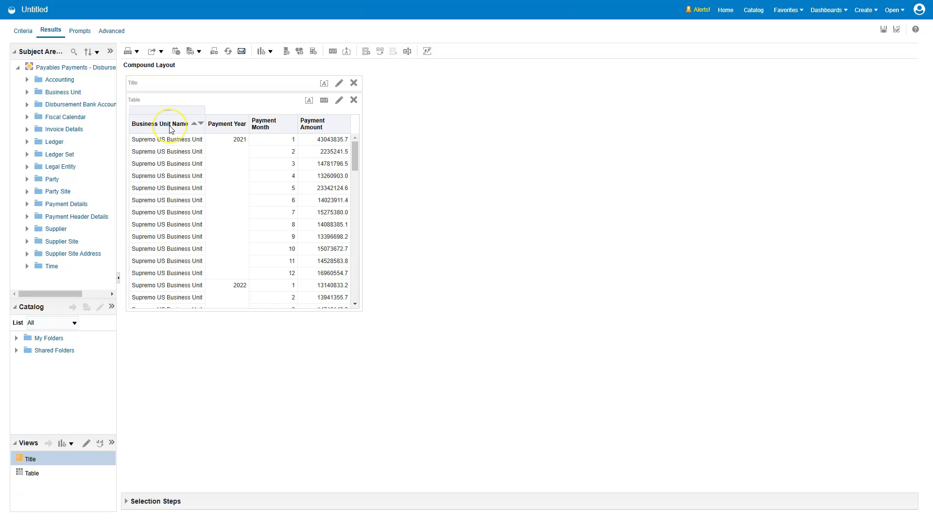
pyautogui.moveTo(233, 92); pyautogui.dragTo(228, 102)
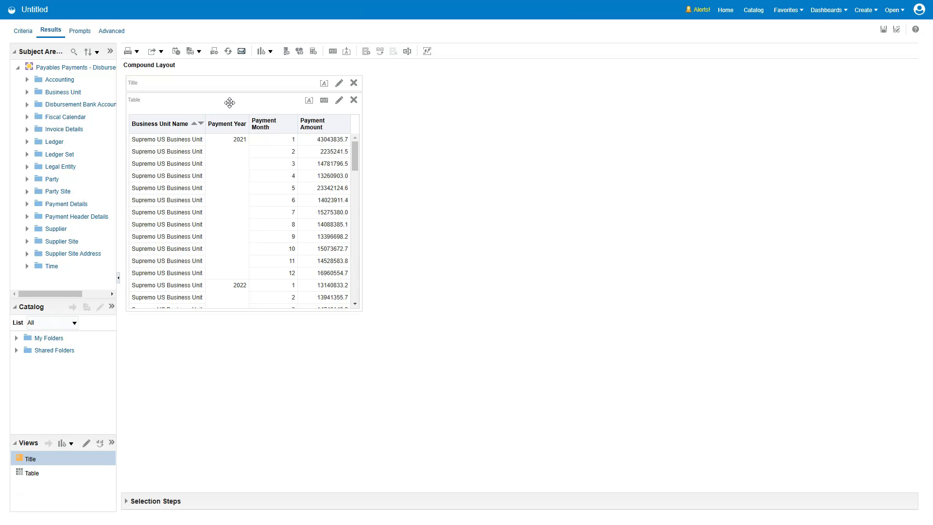
pyautogui.click(229, 103)
pyautogui.moveTo(285, 150)
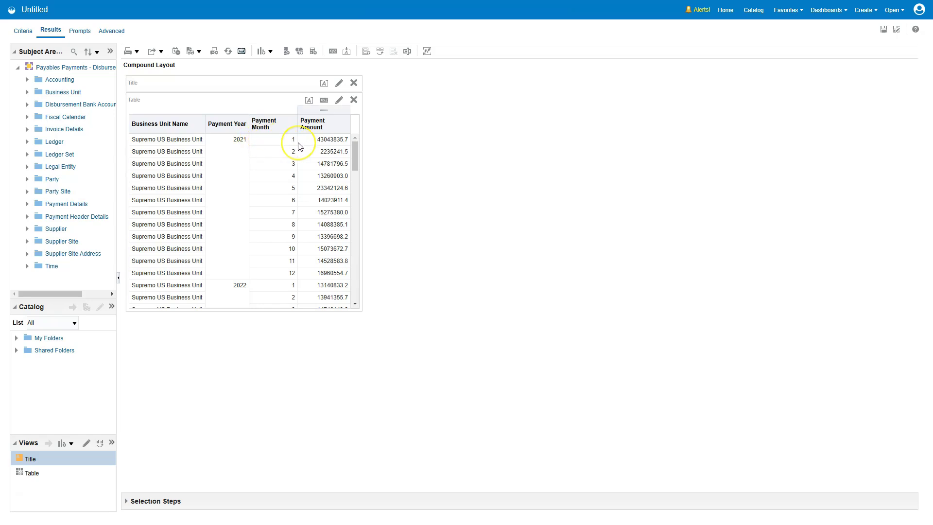
pyautogui.click(208, 413)
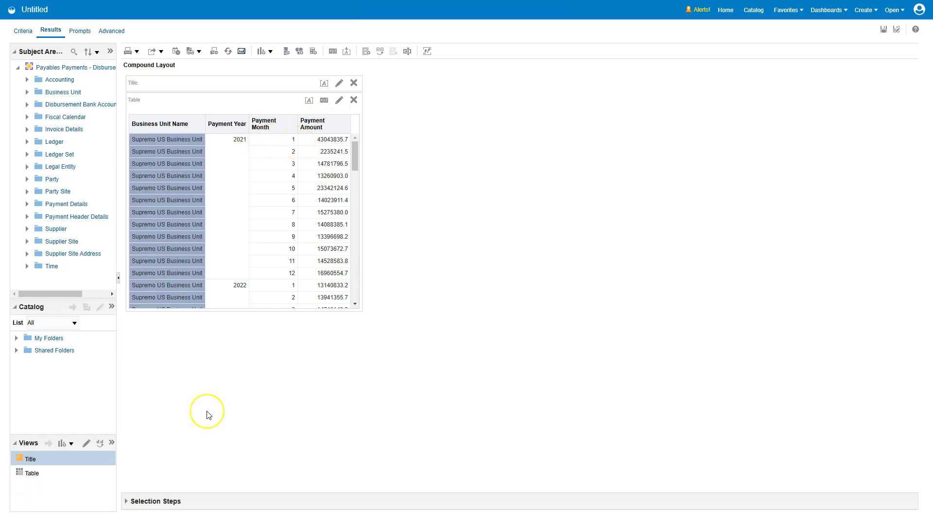
pyautogui.moveTo(166, 108)
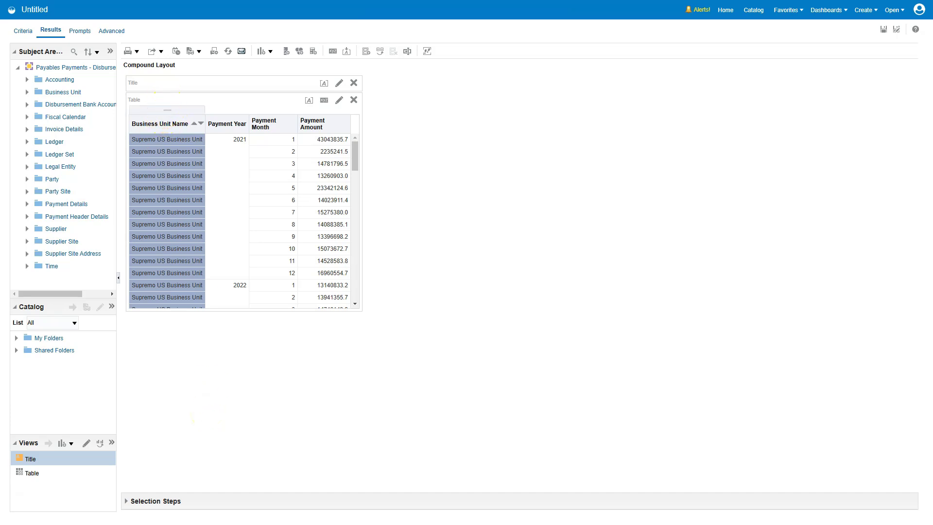
pyautogui.moveTo(167, 108); pyautogui.dragTo(167, 107)
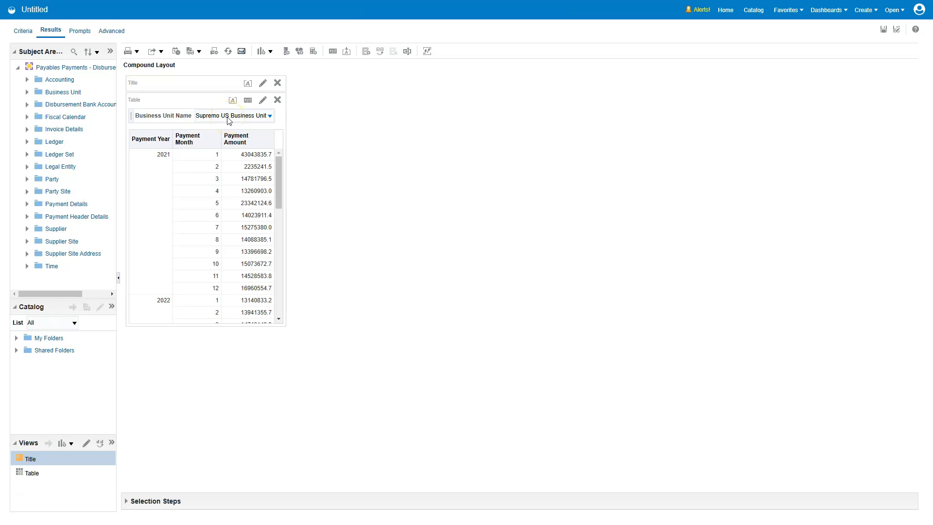
# Replace the Payment Month formula with a CASE expression mapping 1–12 to January–December
pyautogui.click(26, 32)
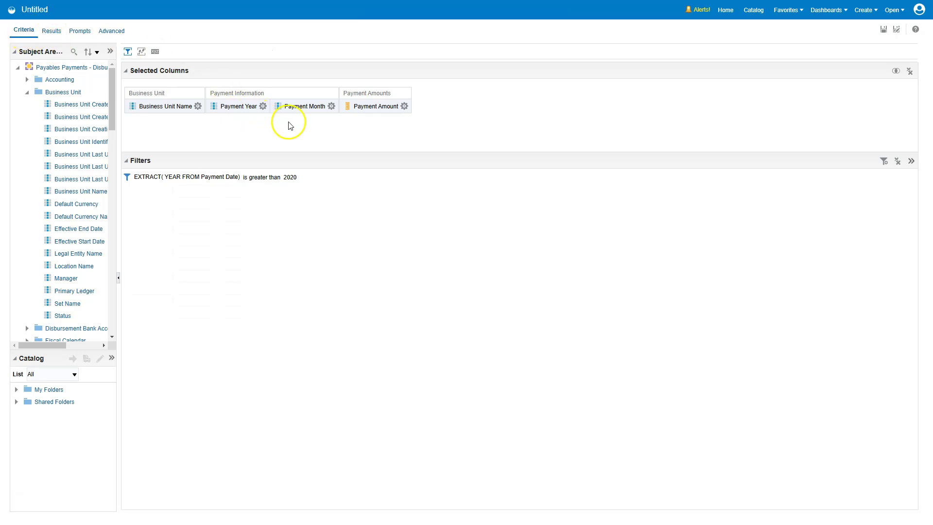
pyautogui.click(332, 106)
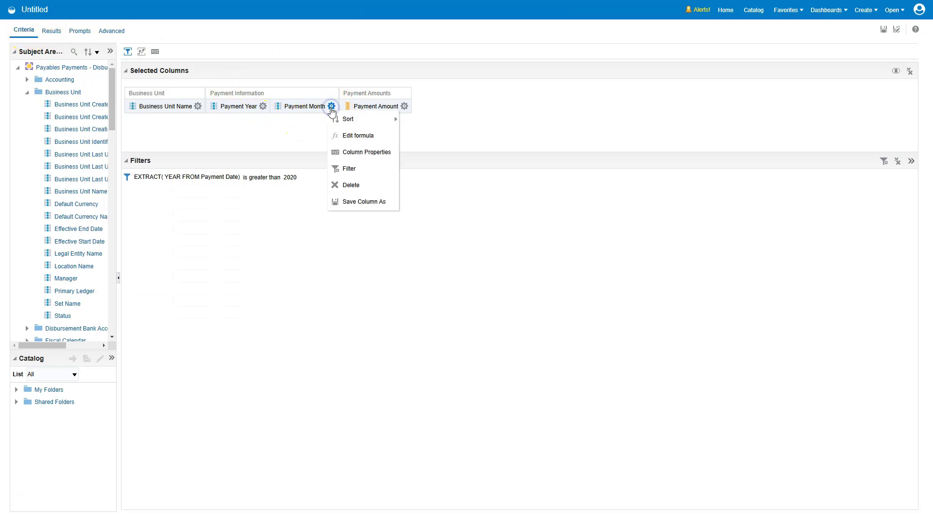
pyautogui.click(353, 137)
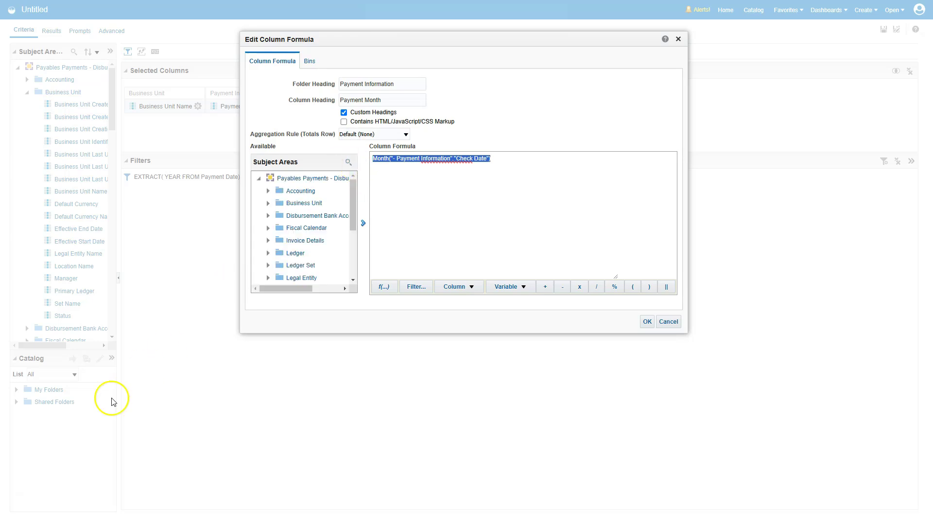
pyautogui.click(391, 179)
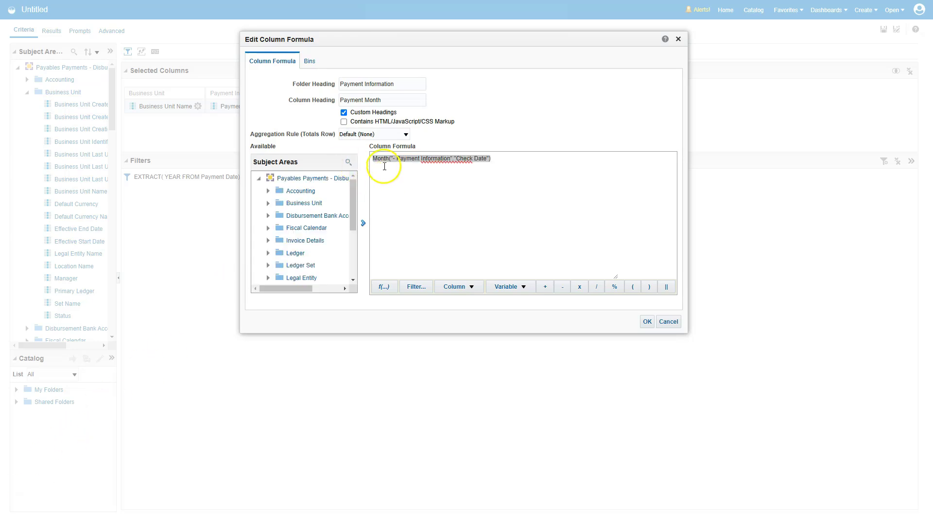
pyautogui.tripleClick(382, 159)
pyautogui.click(385, 159)
pyautogui.click(373, 158)
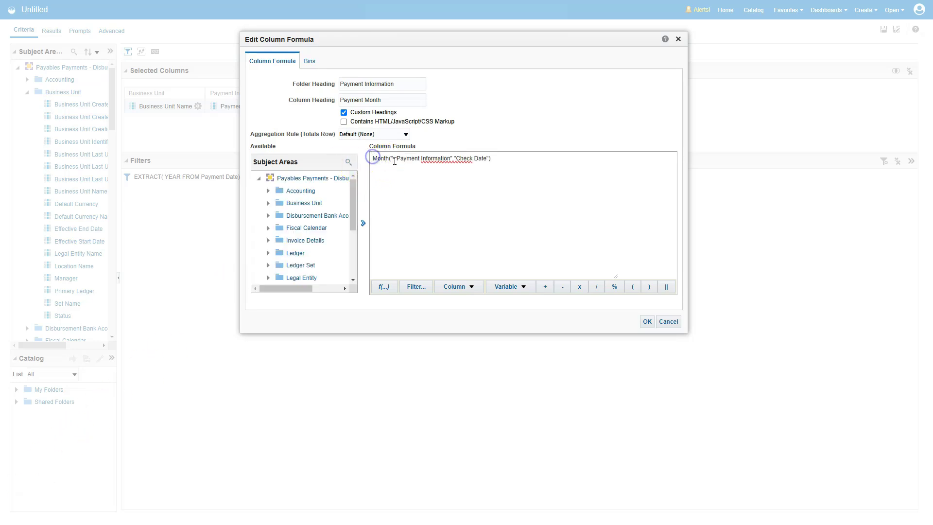
pyautogui.hotkey('ctrl', 'a')
pyautogui.write('CASE Month("- Payment Information"."Check Date")  WHEN 1 THEN \'January\'   WHEN 2 THEN \'February\'   WHEN 3 THEN \'March\'   WHEN 4 THEN \'April\'   WHEN 5 THEN \'May\'   WHEN 6 THEN \'June\'   WHEN 7 THEN \'July\'   WHEN 8 THEN \'August\'   WHEN 9 THEN \'September\'   WHEN 10 THEN \'October\'   WHEN 11 THEN \'November\'   WHEN 12 THEN \'December\' END')
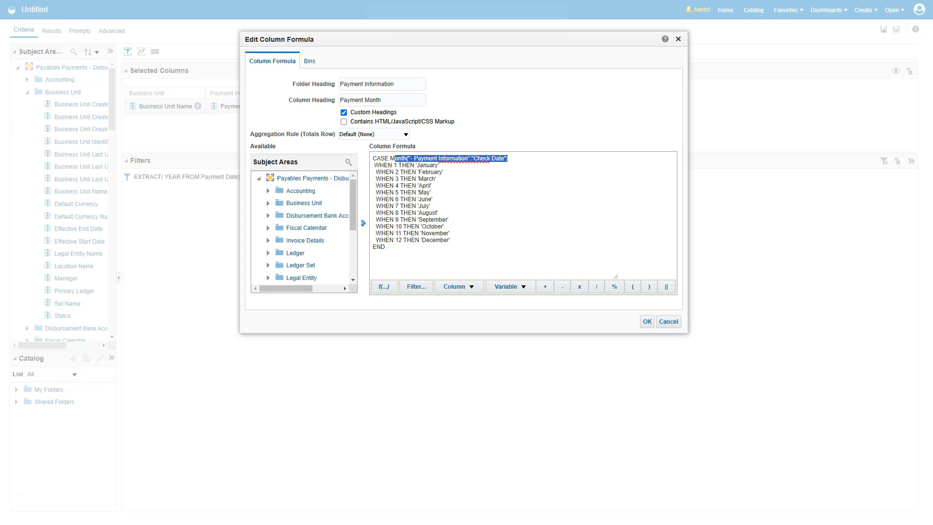
pyautogui.click(648, 321)
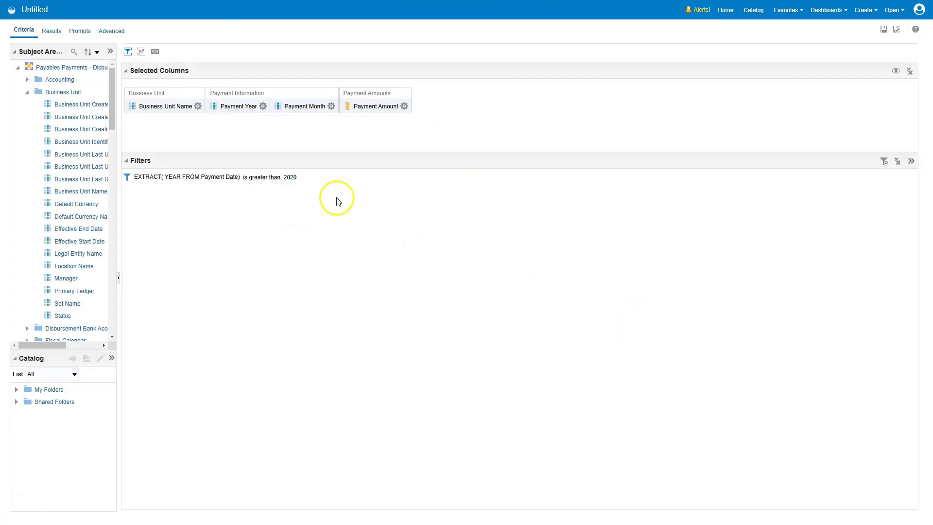
# Check the month-name results, then save the analysis to My Folders as 'Supplier Spend Yearly'
pyautogui.click(56, 34)
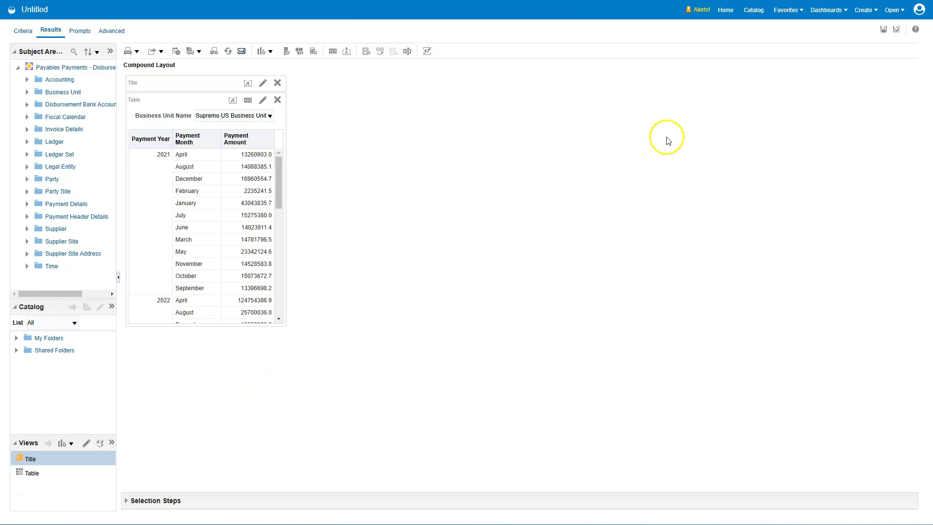
pyautogui.click(883, 30)
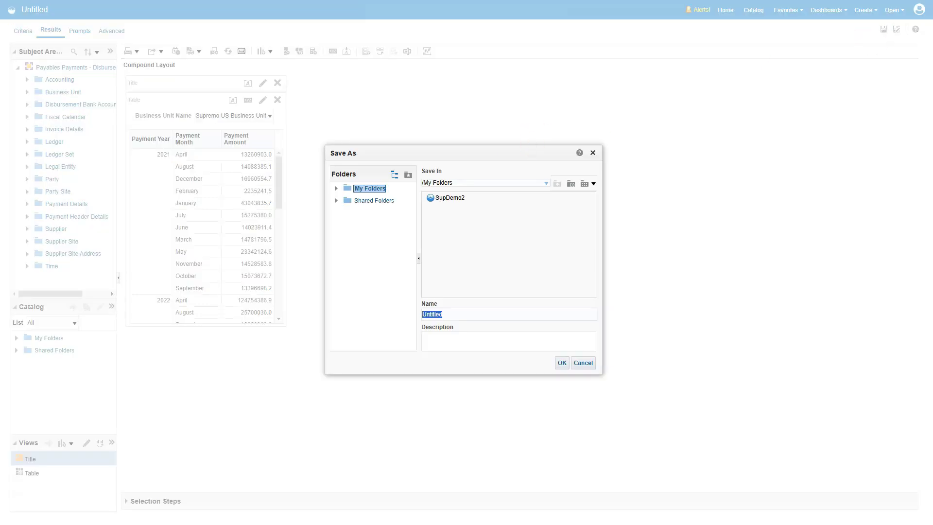
pyautogui.click(371, 190)
pyautogui.click(447, 314)
pyautogui.moveTo(449, 317); pyautogui.dragTo(418, 312)
pyautogui.write('Supplier Spend Yearly')
pyautogui.click(561, 362)
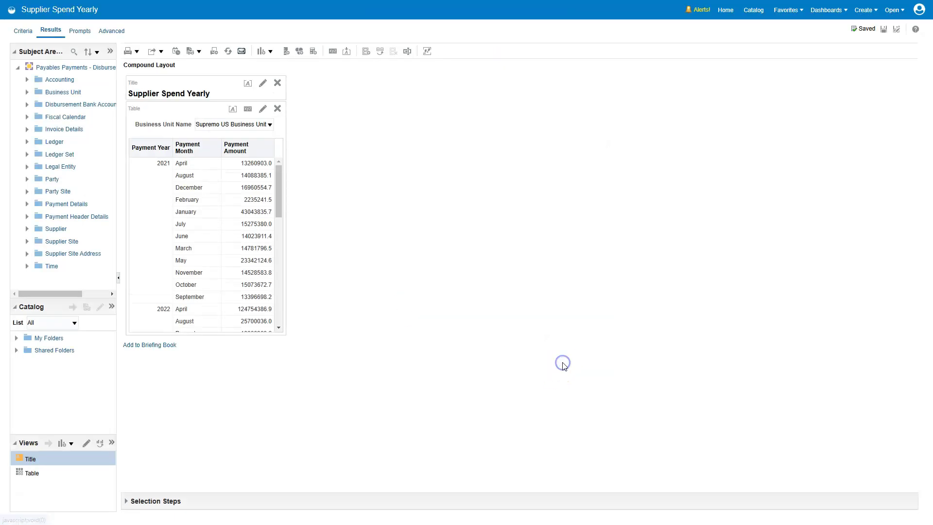
# Add a Graph > Bar > Vertical view charting Payment Amount by Payment Year under the table
pyautogui.moveTo(278, 246); pyautogui.dragTo(290, 352)
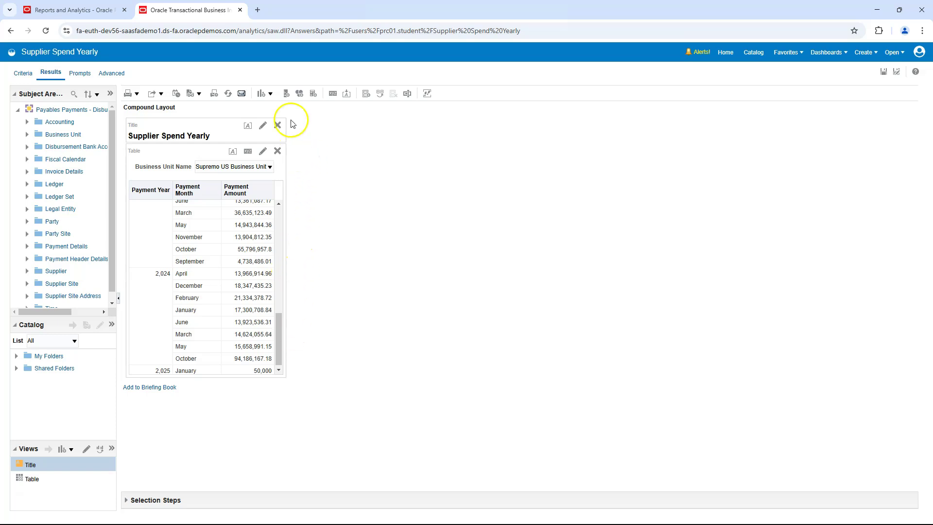
pyautogui.click(271, 94)
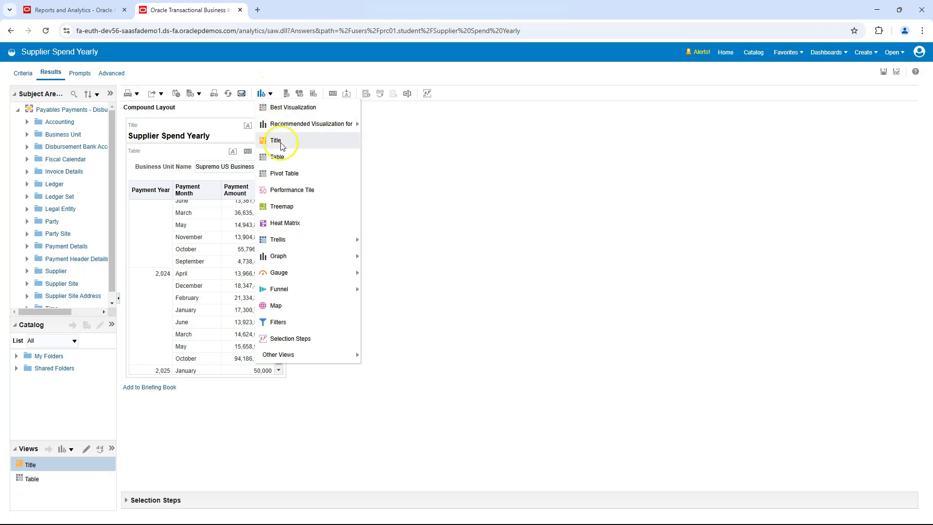
pyautogui.moveTo(300, 262)
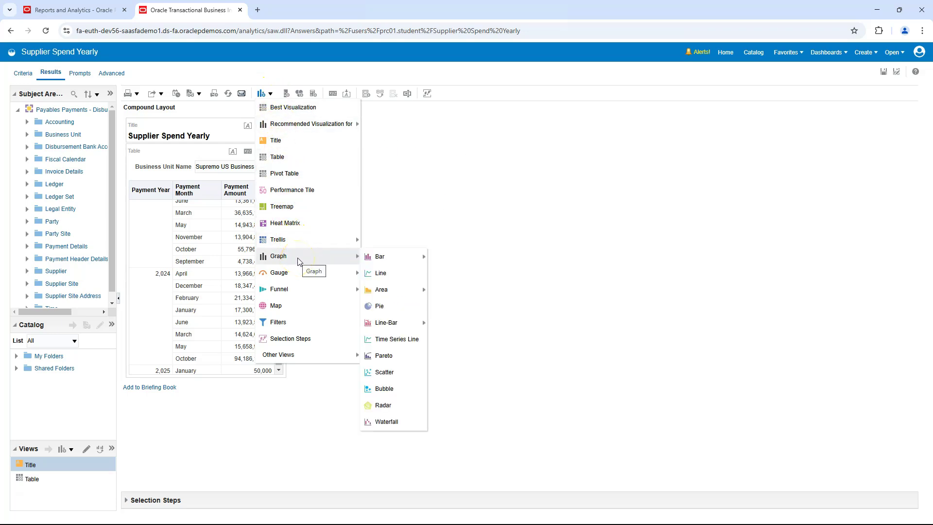
pyautogui.moveTo(382, 259)
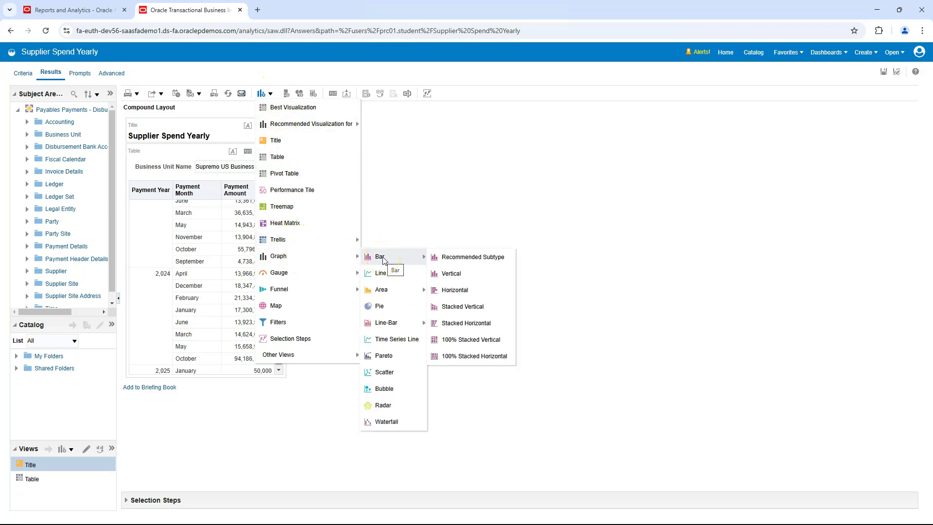
pyautogui.click(460, 275)
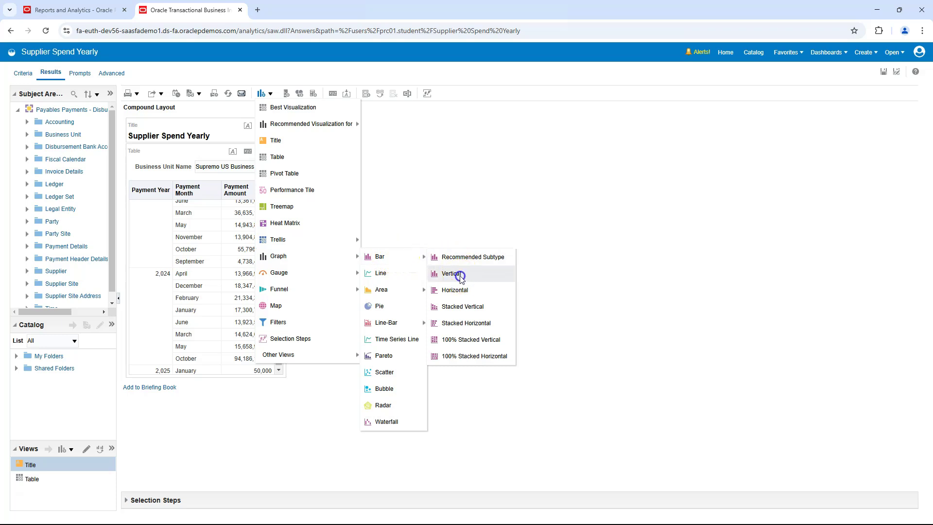
pyautogui.scroll(-2, 356, 428)
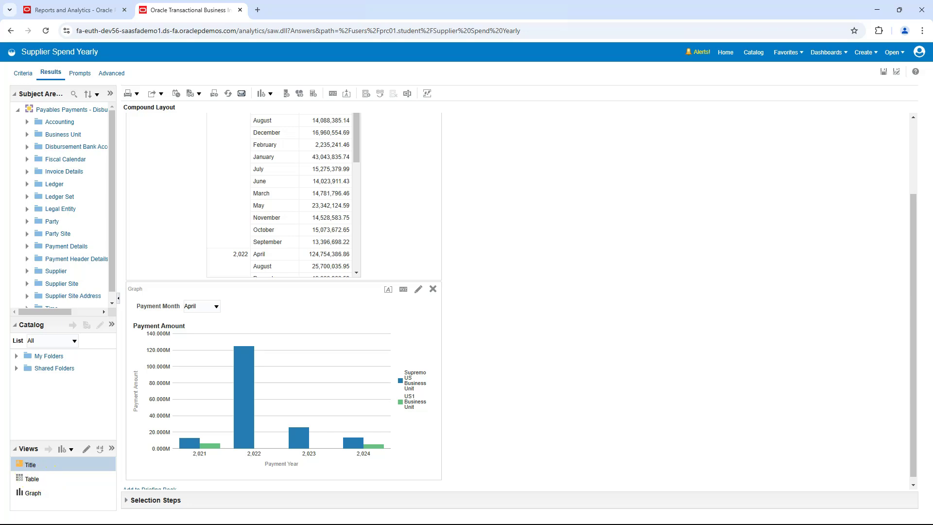
# Select the Graph view in the Views pane and open it in the graph editor
pyautogui.press('F11')
pyautogui.click(33, 493)
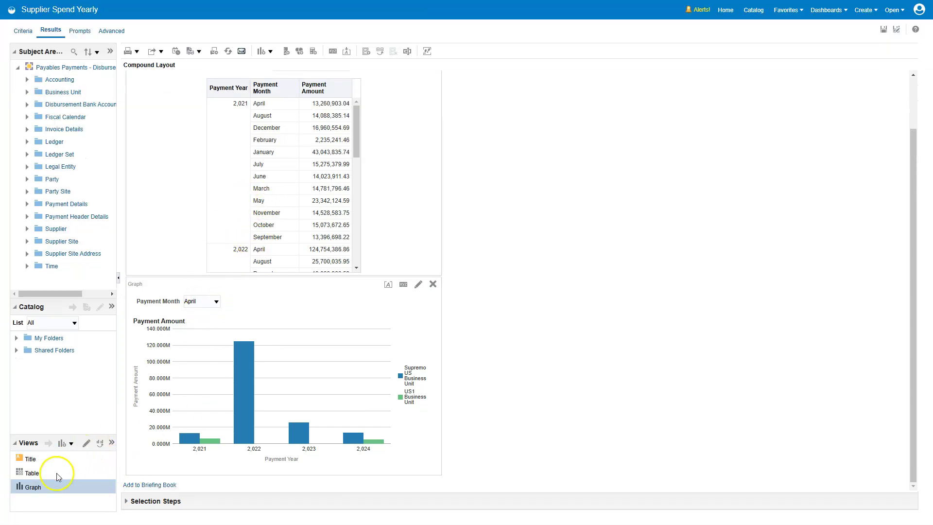
pyautogui.click(32, 461)
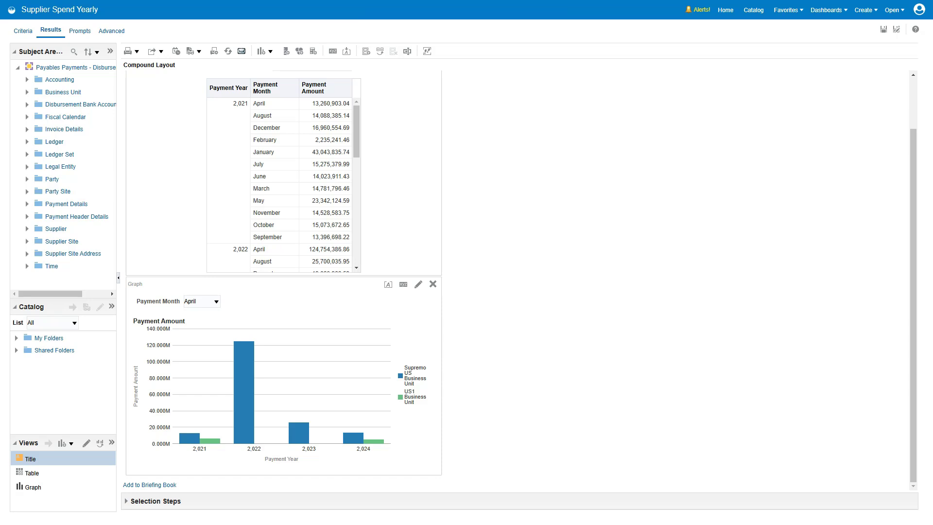
pyautogui.click(57, 488)
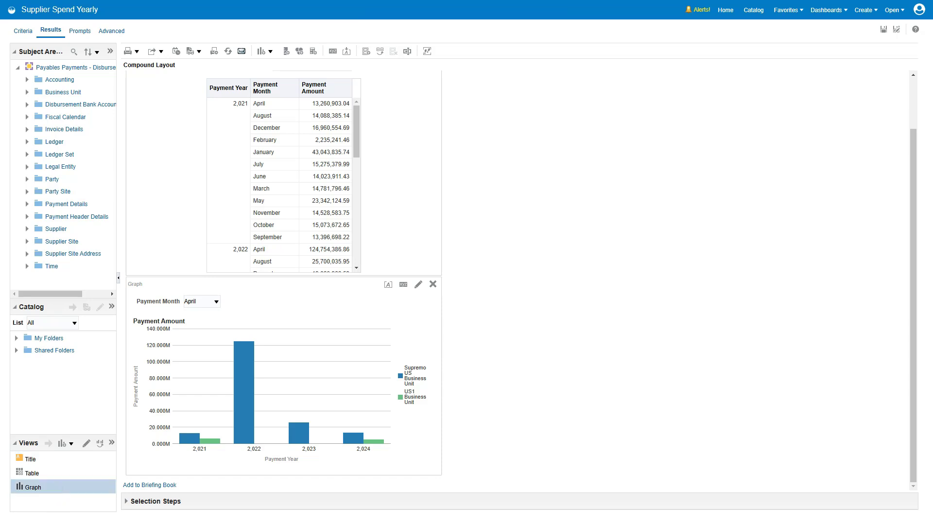
pyautogui.click(86, 444)
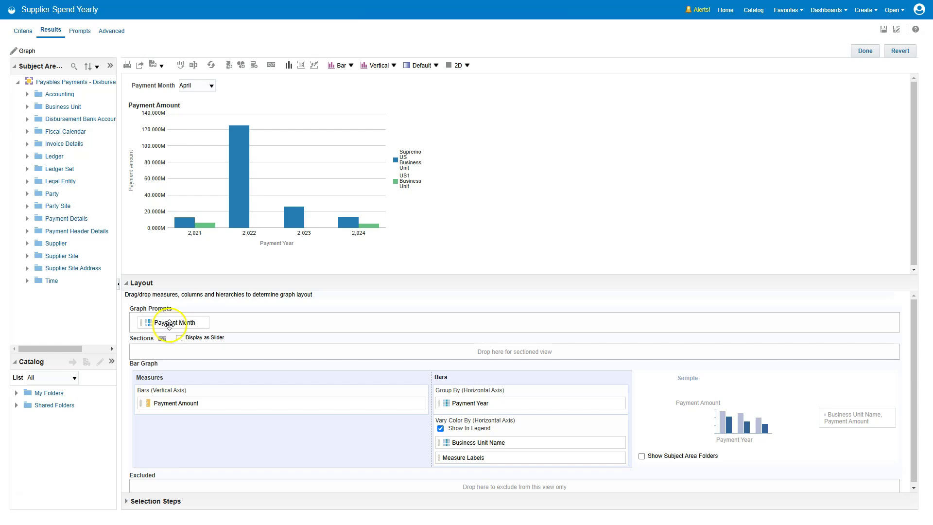
# Move Payment Month from Graph Prompts into Group By beneath Payment Year
pyautogui.moveTo(170, 323); pyautogui.dragTo(471, 411)
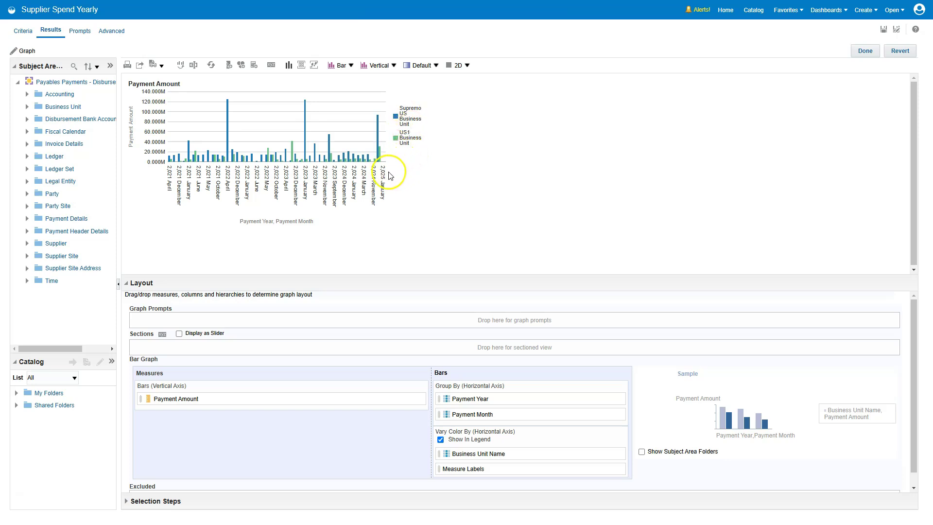
pyautogui.moveTo(309, 165)
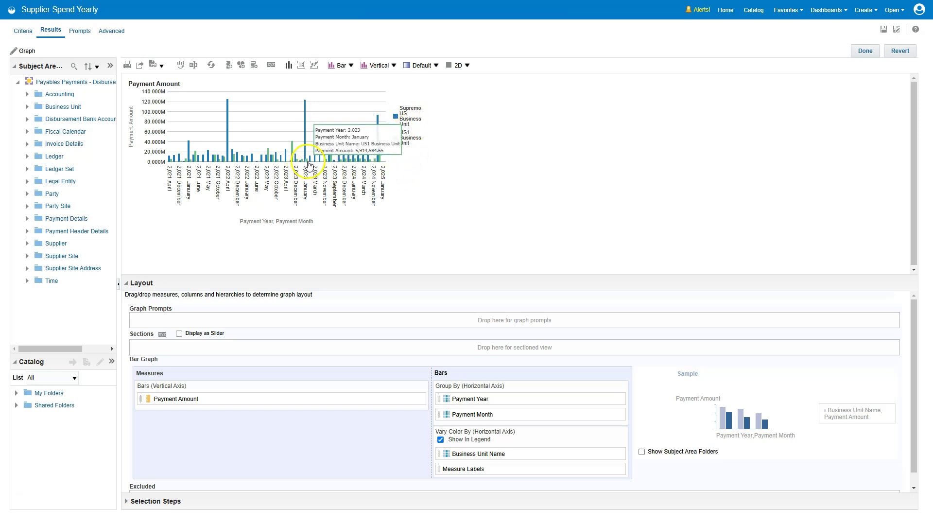
pyautogui.moveTo(379, 162)
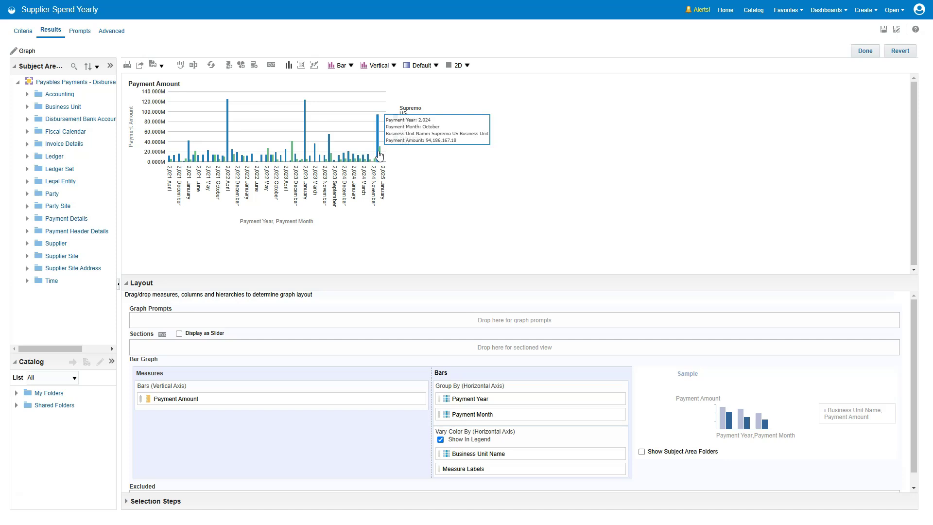
pyautogui.click(379, 157)
pyautogui.moveTo(382, 158)
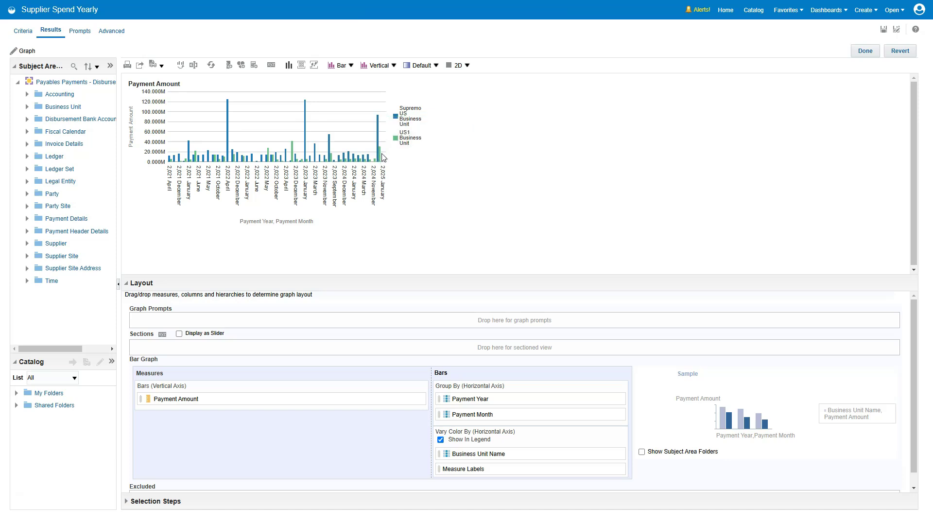
pyautogui.click(178, 372)
# Move Business Unit Name from Vary Color By into Graph Prompts
pyautogui.click(488, 454)
pyautogui.moveTo(489, 454); pyautogui.dragTo(489, 456)
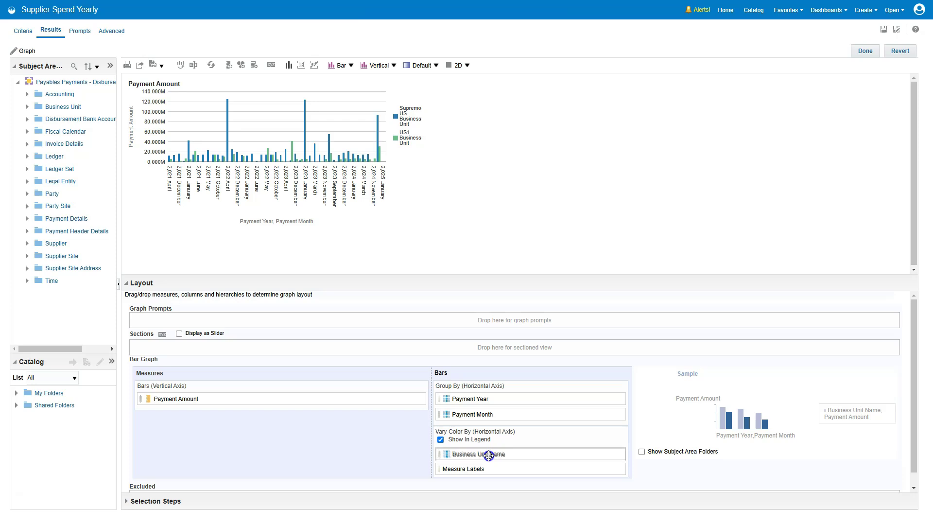
pyautogui.moveTo(489, 455); pyautogui.dragTo(185, 322)
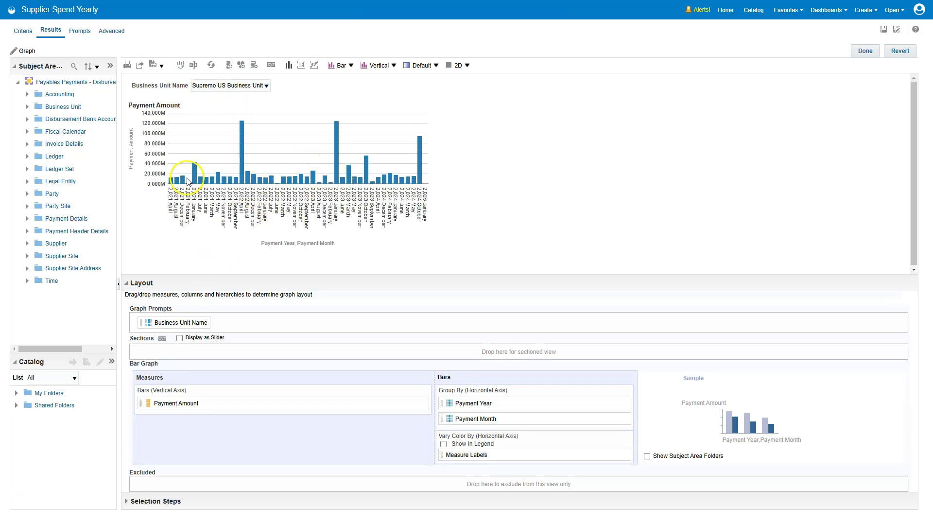
# Choose US1 Business Unit in the new Business Unit Name graph prompt
pyautogui.moveTo(422, 185)
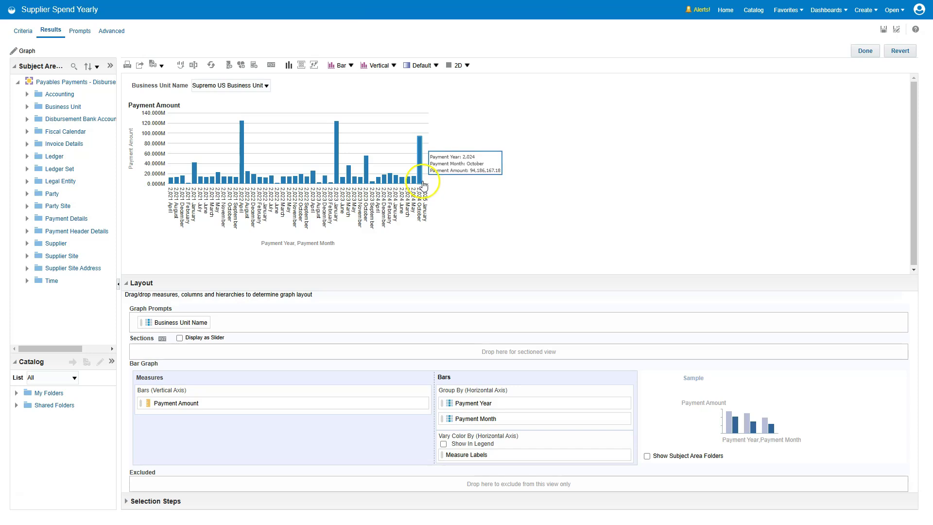
pyautogui.click(243, 84)
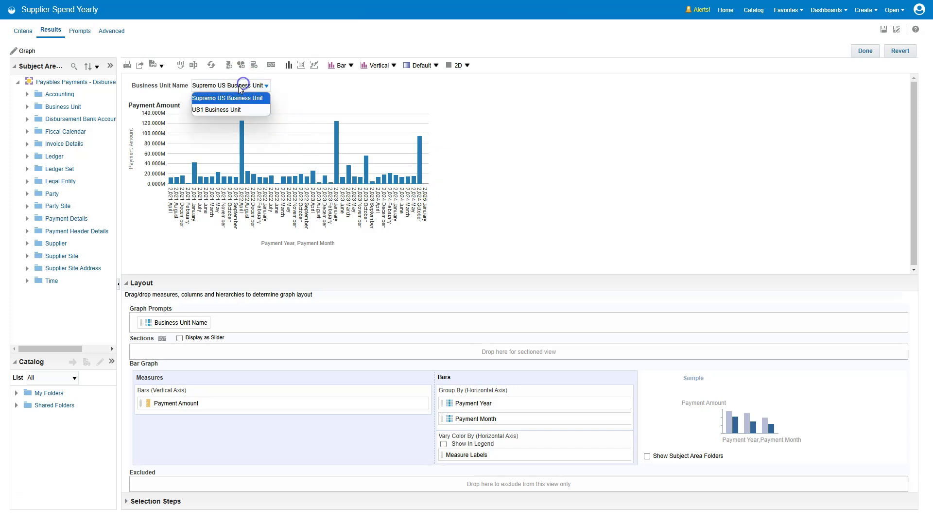
pyautogui.click(234, 110)
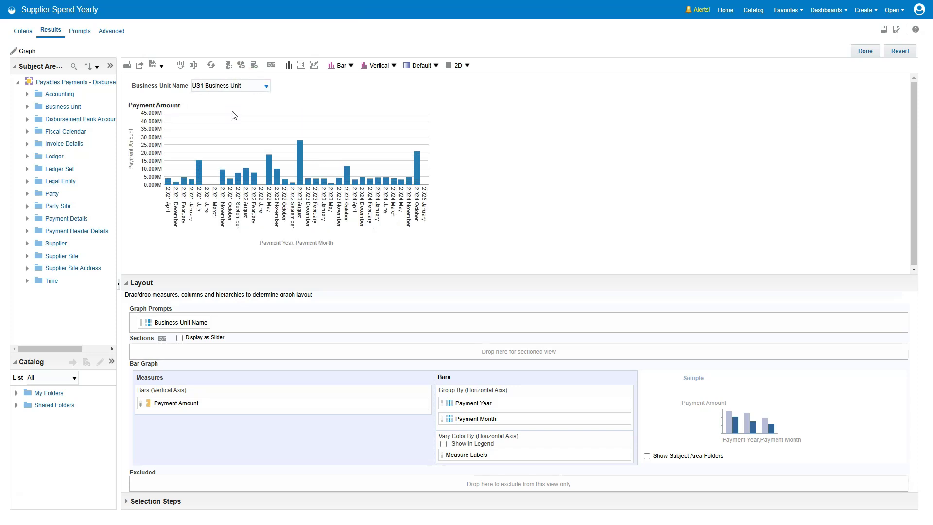